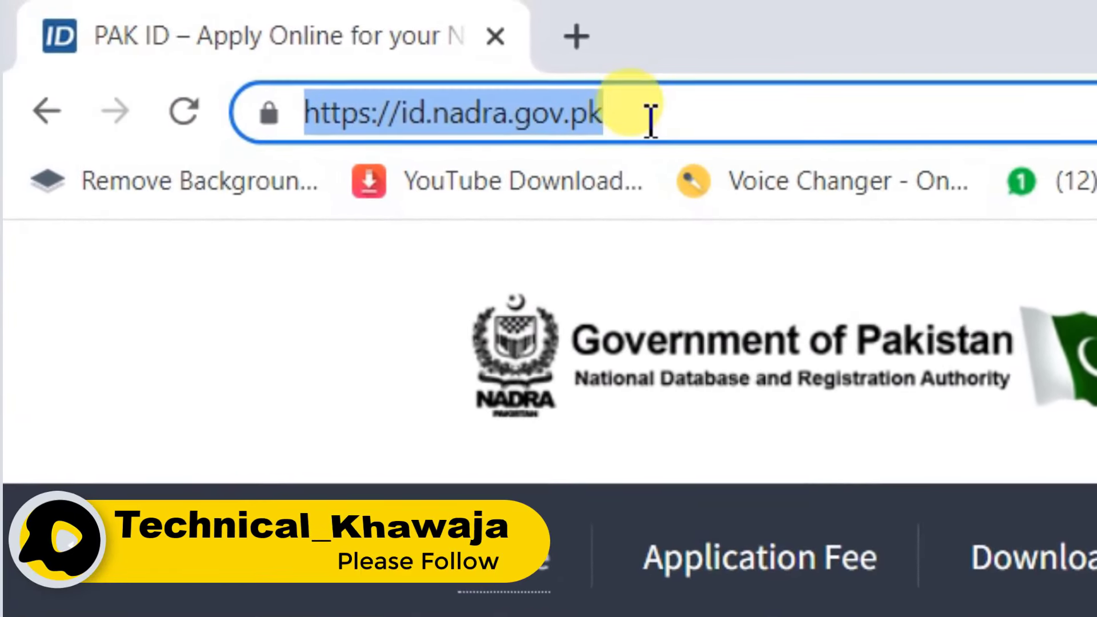
{"action": "left_click", "coordinate": [654, 105]}
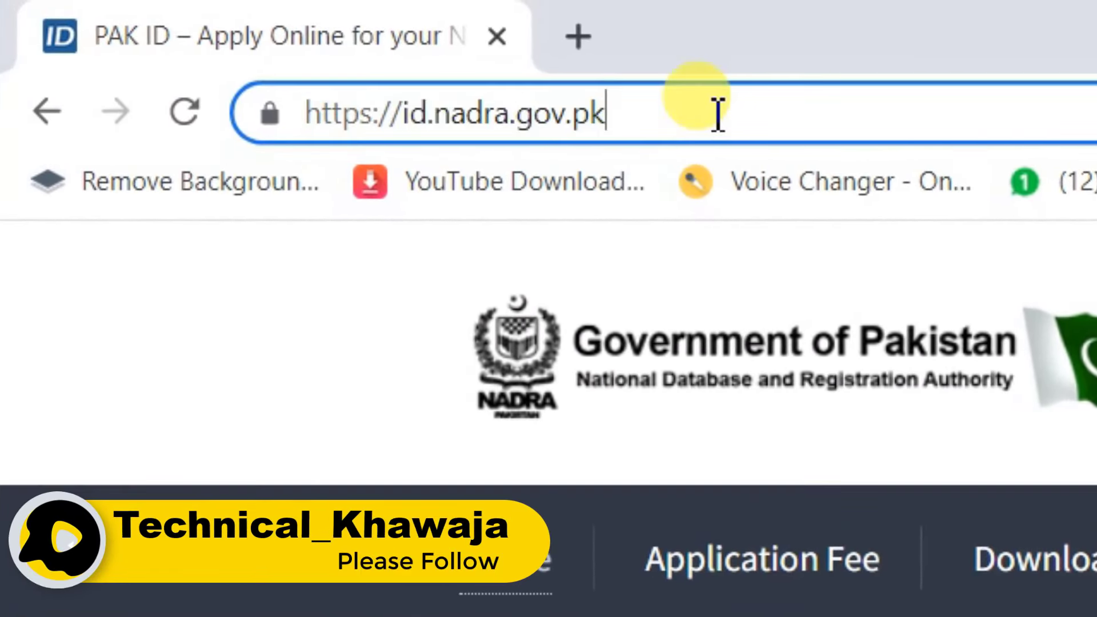
{"action": "left_click_drag", "start_coordinate": [493, 109], "coordinate": [335, 130]}
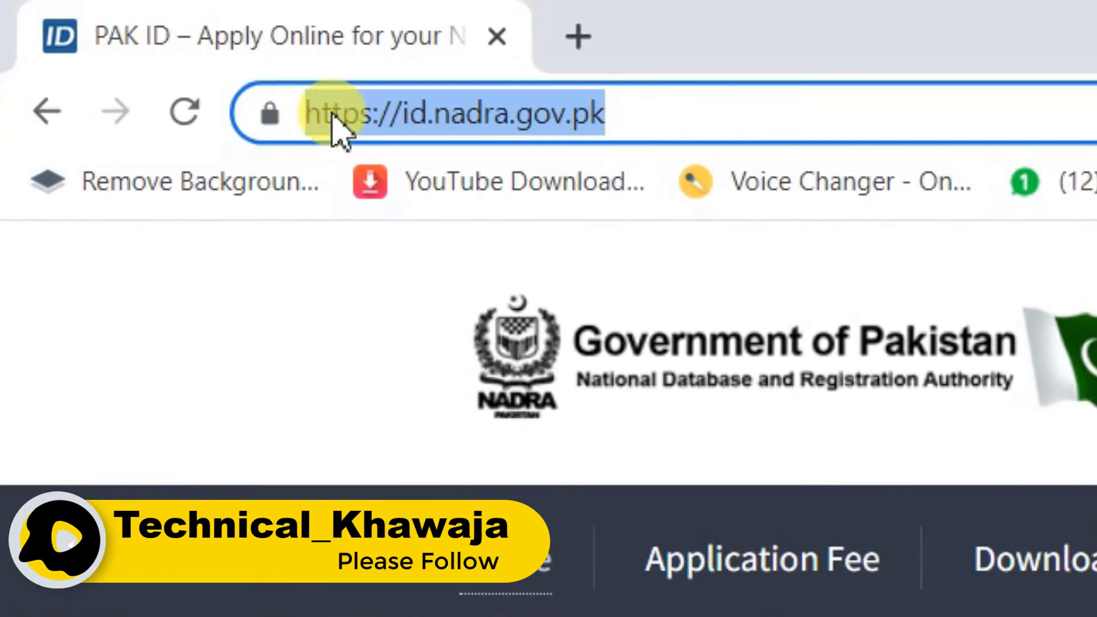
{"action": "left_click", "coordinate": [721, 102]}
{"action": "left_click_drag", "start_coordinate": [657, 110], "coordinate": [301, 112]}
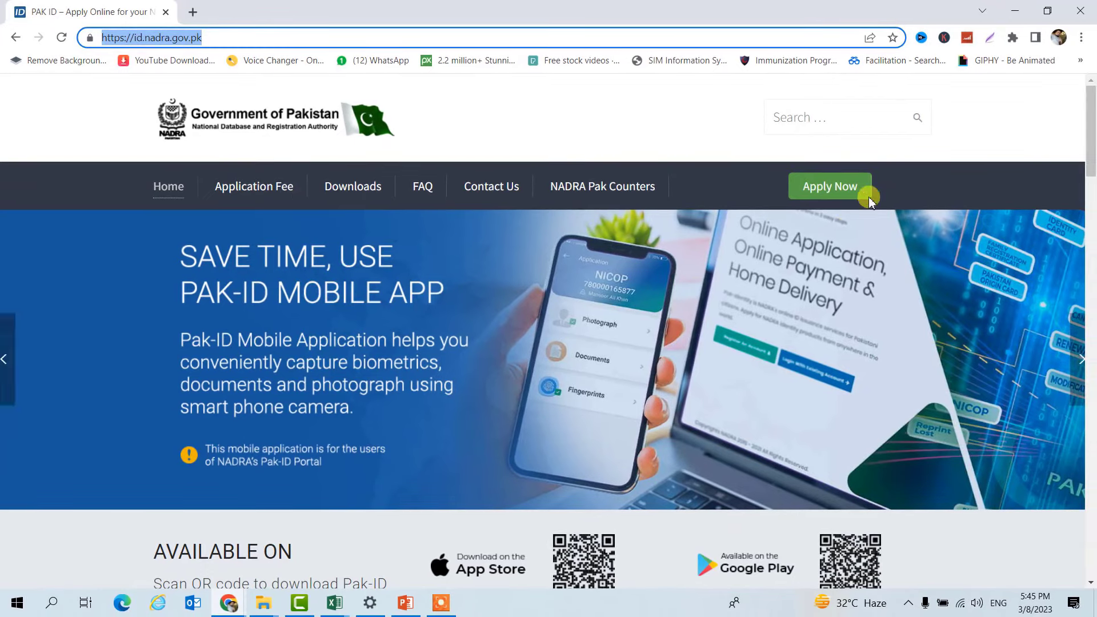
- Start an online application from the PAK ID homepage and choose to log in with an existing account
{"action": "left_click", "coordinate": [830, 192]}
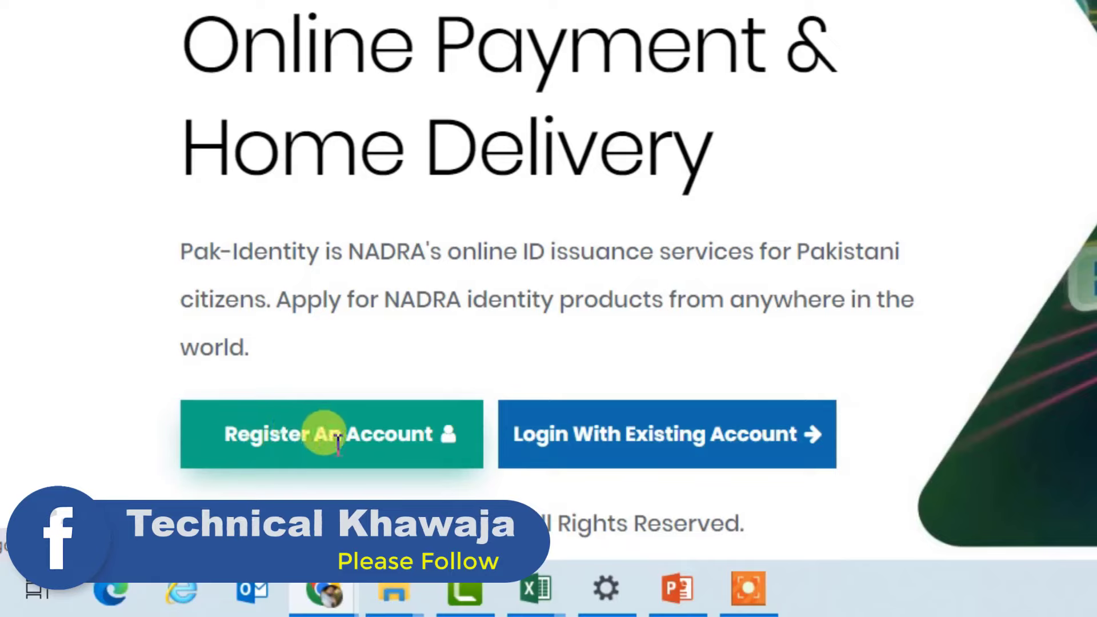
{"action": "left_click_drag", "start_coordinate": [268, 348], "coordinate": [557, 321]}
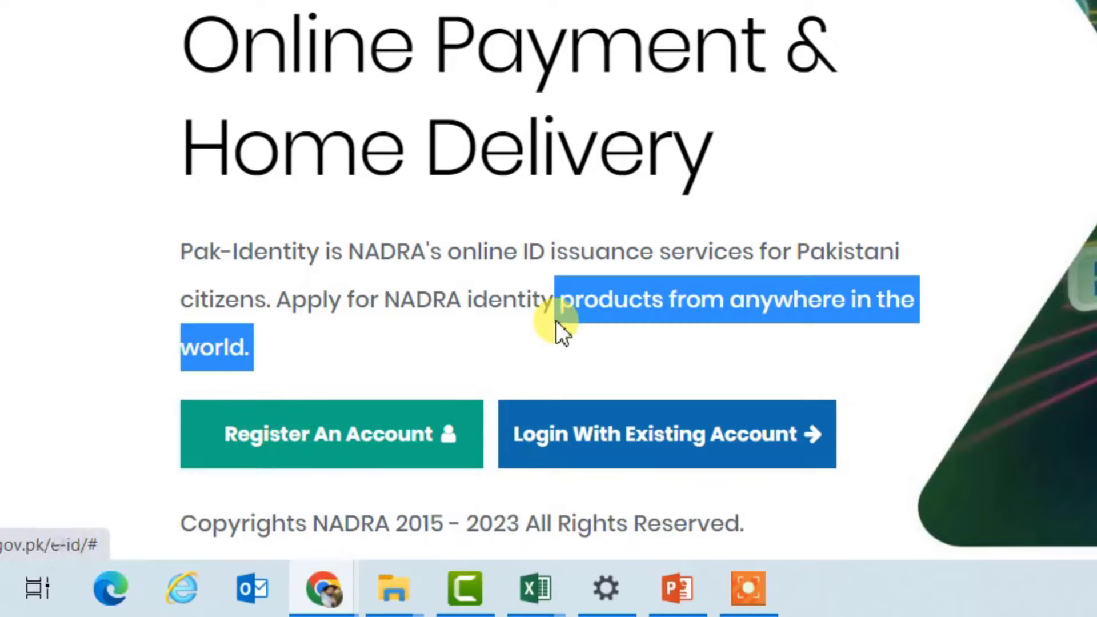
{"action": "left_click", "coordinate": [679, 436]}
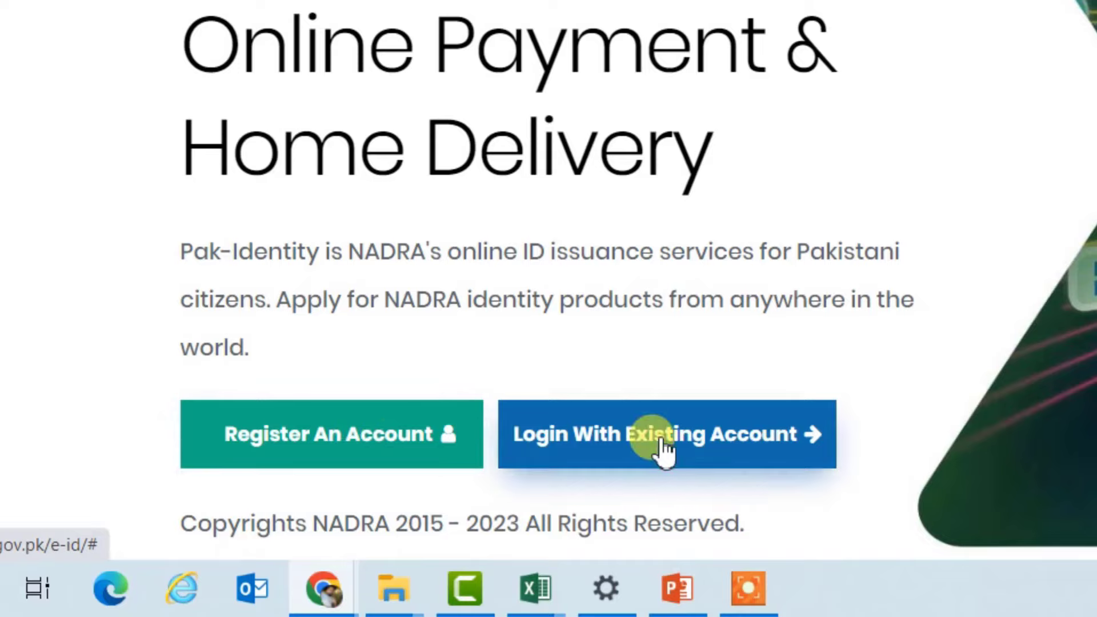
{"action": "left_click", "coordinate": [715, 434]}
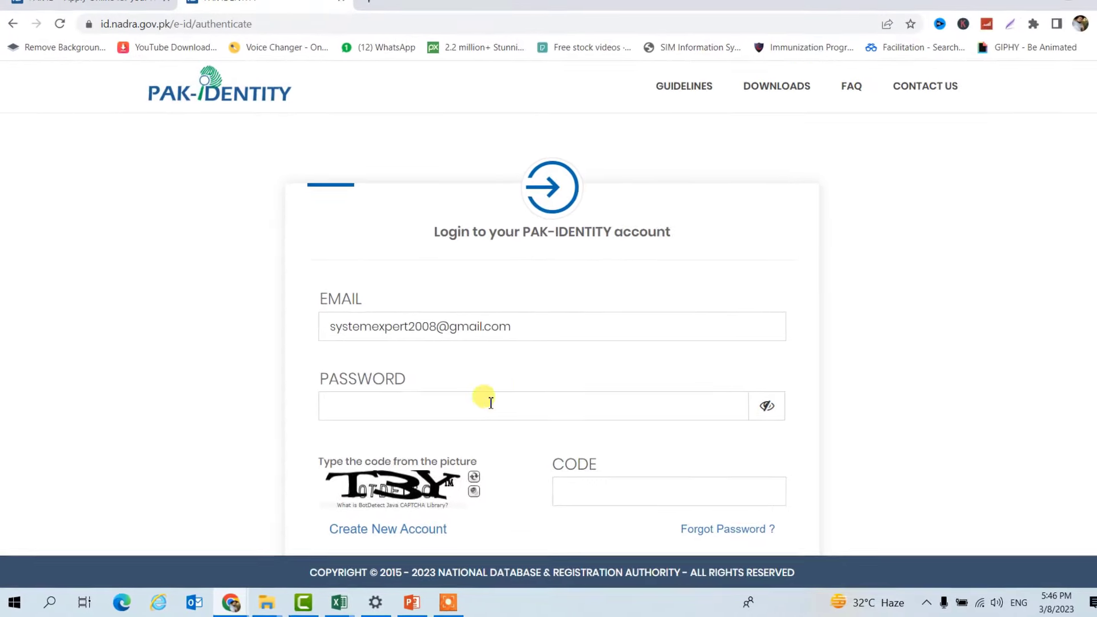
- Log in with the account password and the picture code, and accept the terms and conditions
{"action": "left_click", "coordinate": [399, 406]}
{"action": "left_click", "coordinate": [540, 508]}
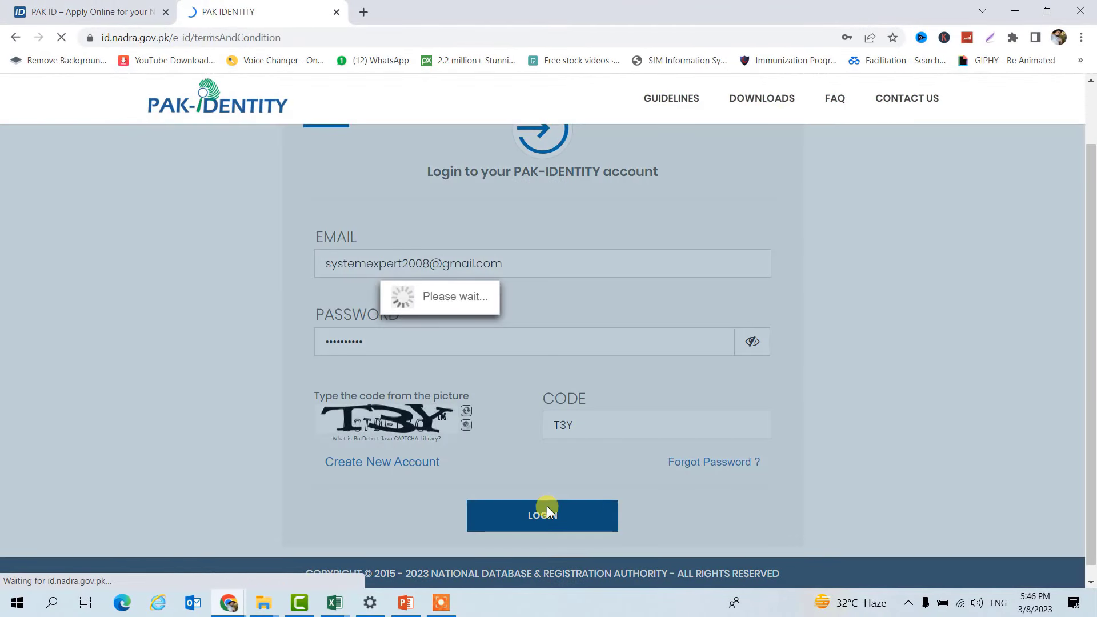
{"action": "scroll", "coordinate": [623, 320], "scroll_direction": "down", "scroll_amount": 3}
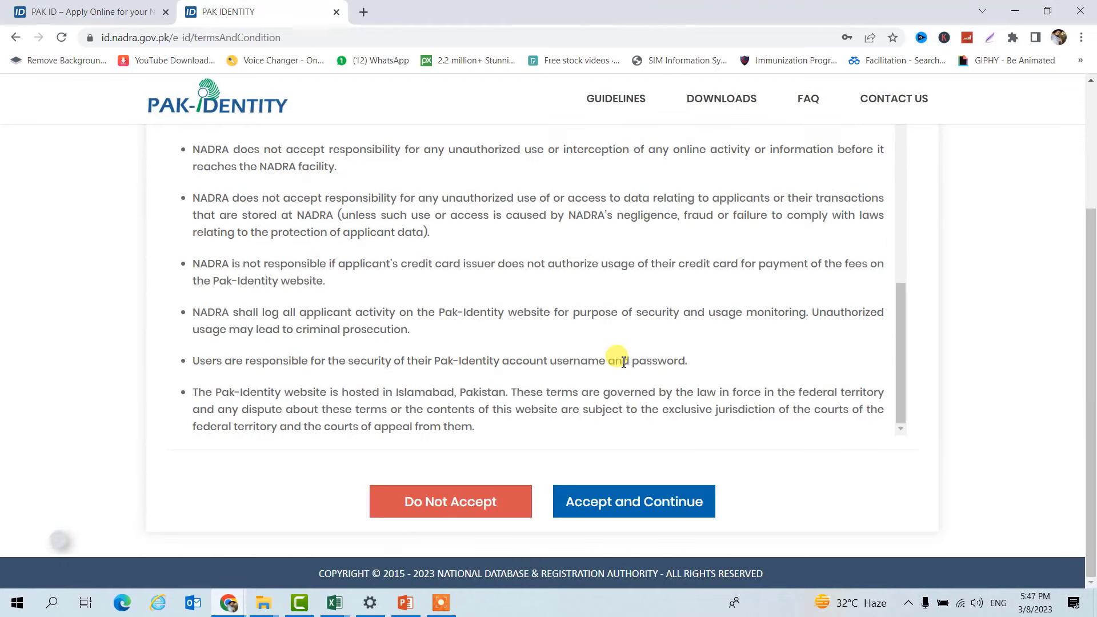
{"action": "left_click", "coordinate": [633, 502]}
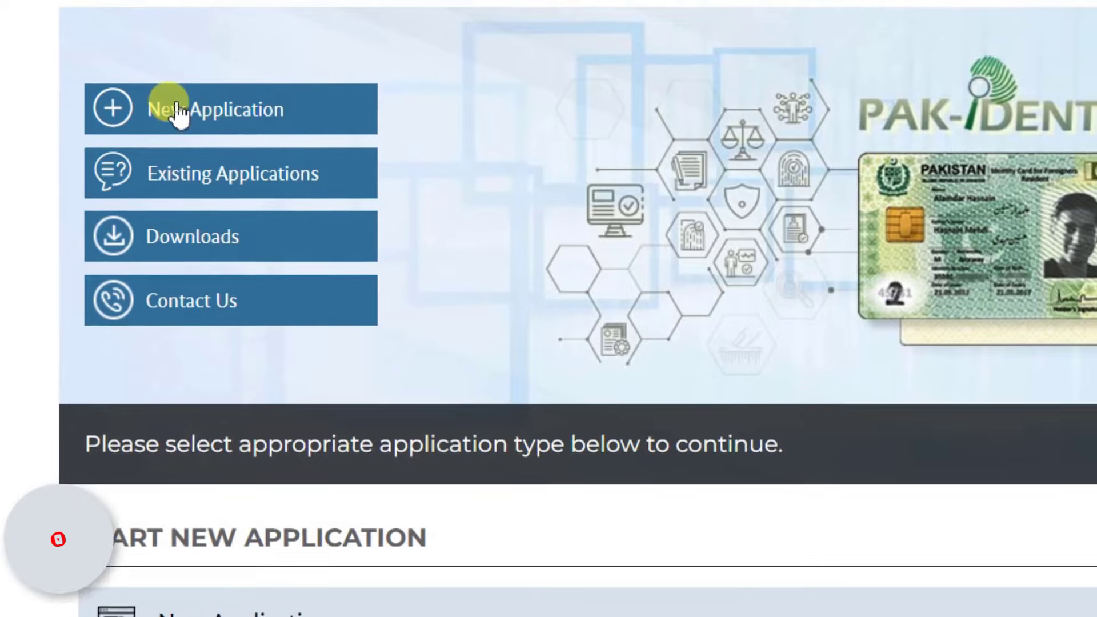
- Start a new application for Issuance of Identity Document (CNIC, NICOP, FRC, POC)
{"action": "left_click", "coordinate": [178, 108]}
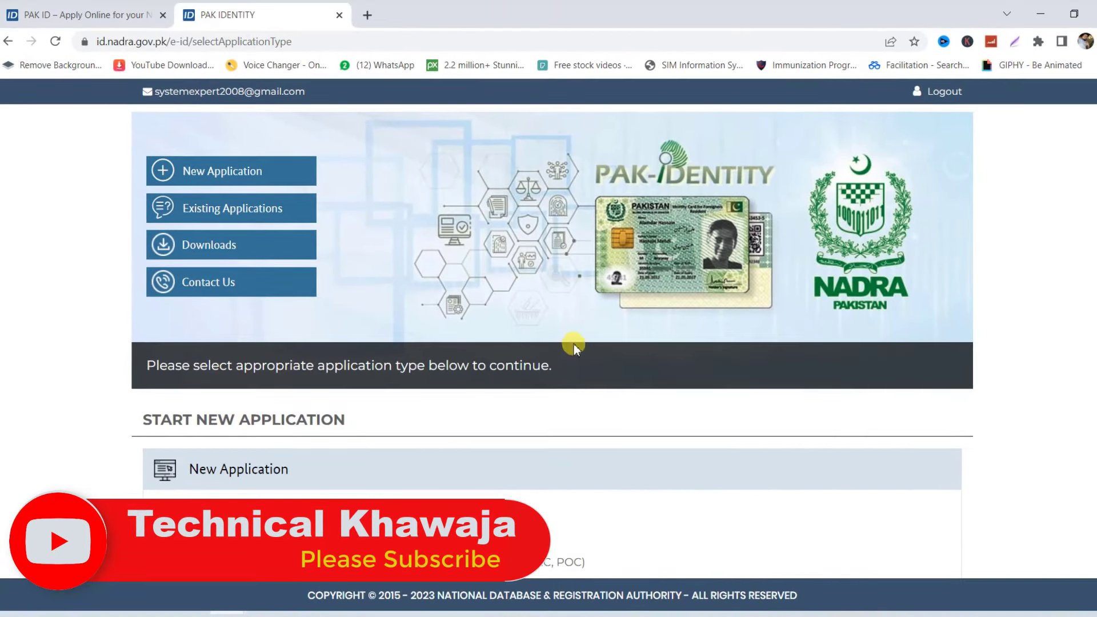
{"action": "scroll", "coordinate": [470, 296], "scroll_direction": "down", "scroll_amount": 4}
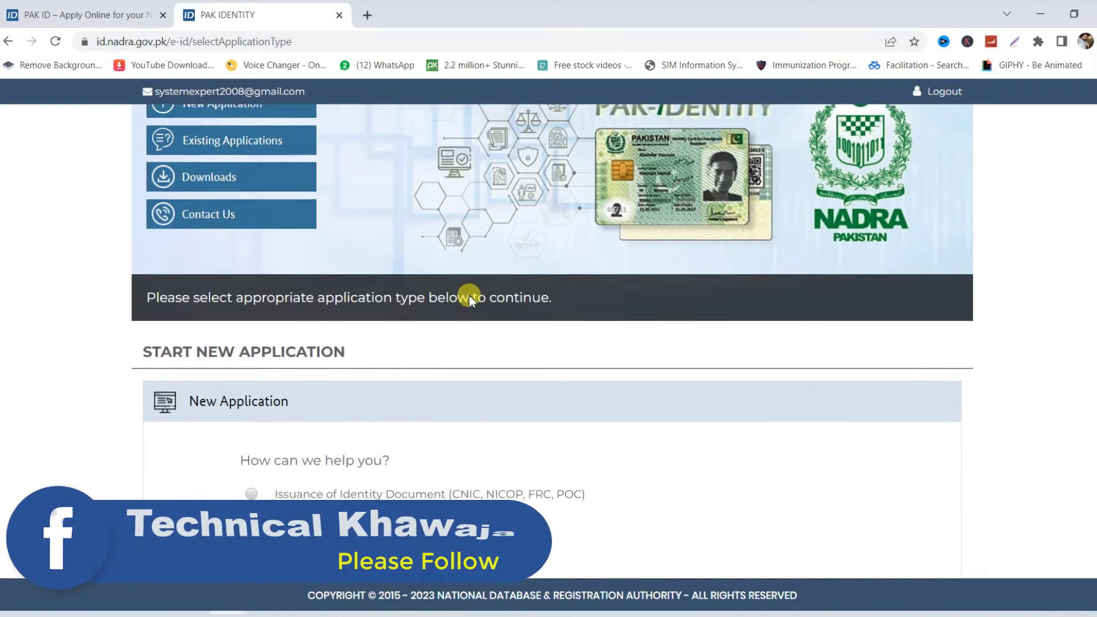
{"action": "scroll", "coordinate": [469, 296], "scroll_direction": "down", "scroll_amount": 1}
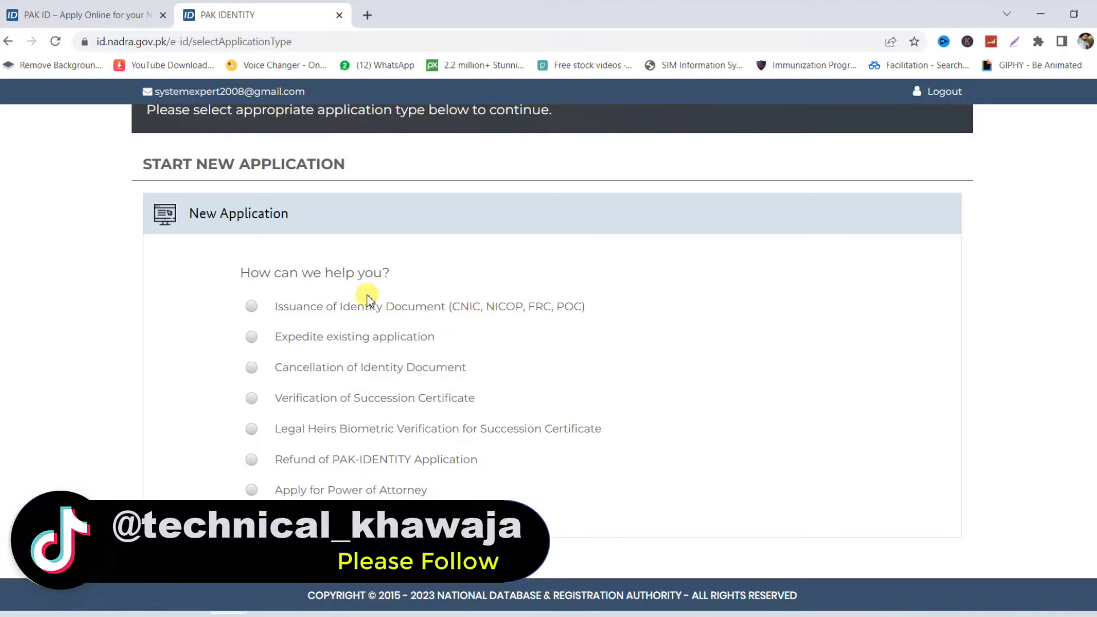
{"action": "left_click", "coordinate": [252, 309]}
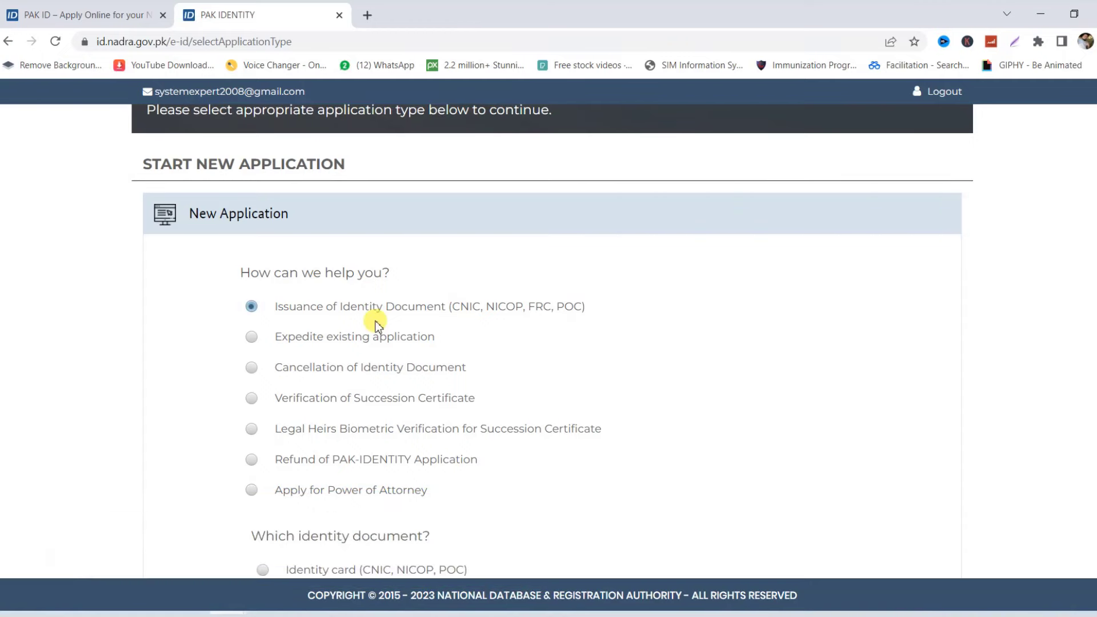
- Choose Identity card (CNIC, NICOP, POC) as the document and National identity card for Pakistanis residing in Pakistan as its type
{"action": "scroll", "coordinate": [583, 394], "scroll_direction": "down", "scroll_amount": 2}
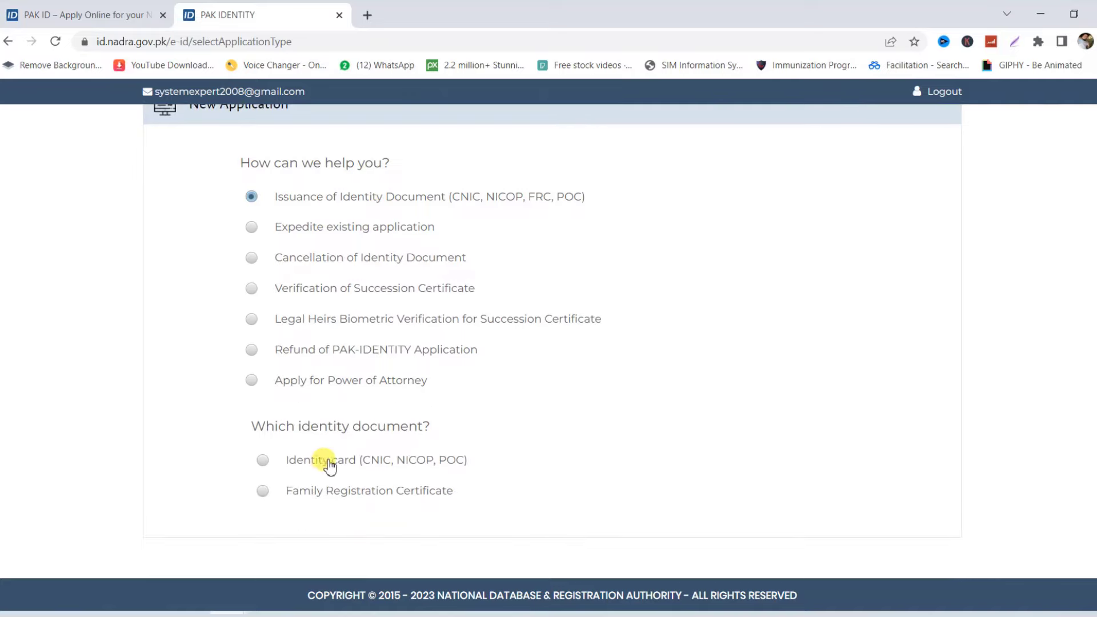
{"action": "left_click", "coordinate": [263, 461]}
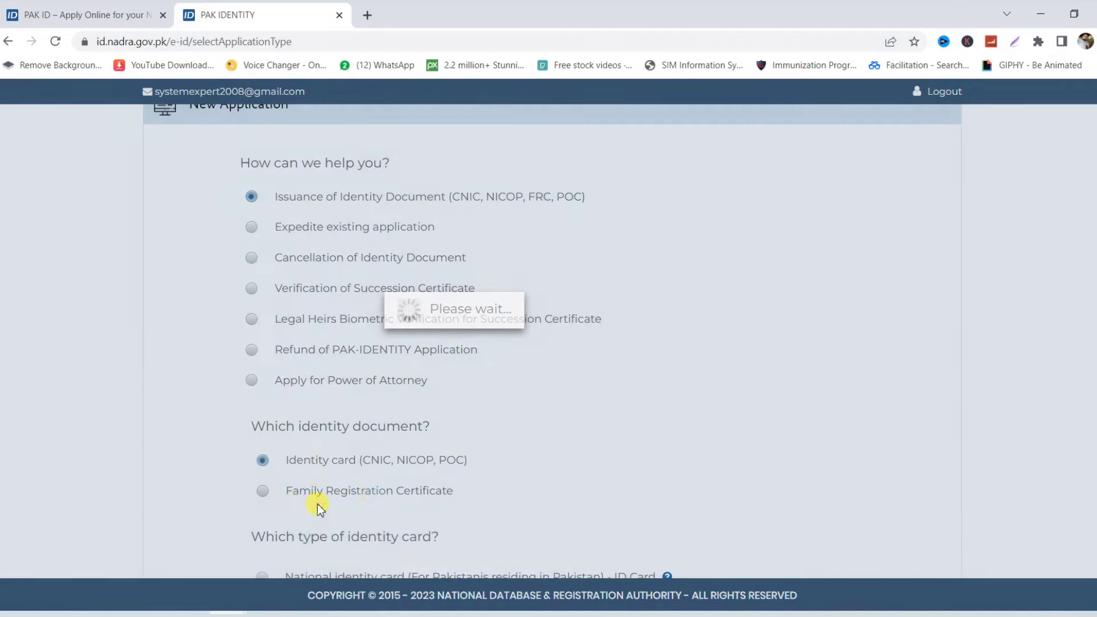
{"action": "scroll", "coordinate": [594, 418], "scroll_direction": "down", "scroll_amount": 1}
{"action": "scroll", "coordinate": [595, 419], "scroll_direction": "down", "scroll_amount": 2}
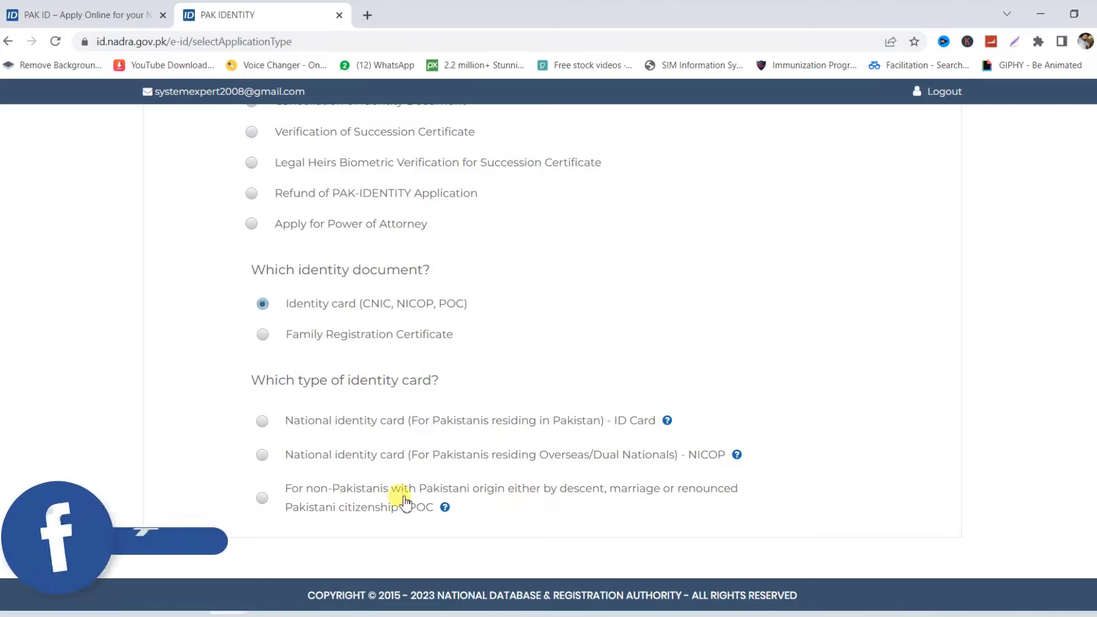
{"action": "left_click", "coordinate": [262, 422]}
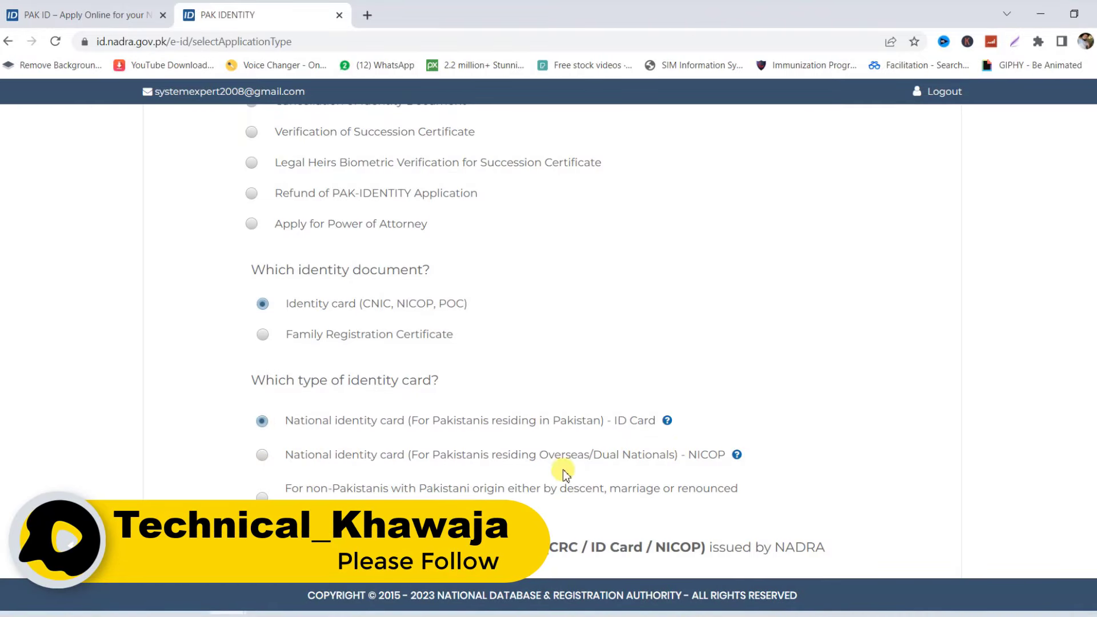
- Answer Yes to already having a NADRA identity document and submit the applicant's 13 digit identity number
{"action": "scroll", "coordinate": [312, 413], "scroll_direction": "down", "scroll_amount": 3}
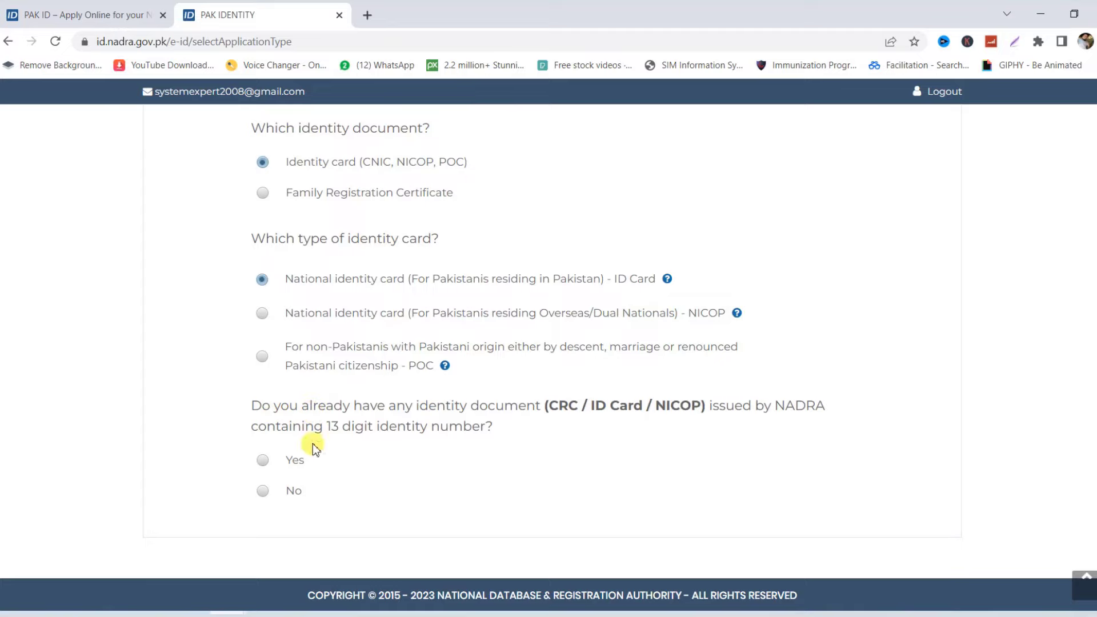
{"action": "left_click", "coordinate": [263, 461]}
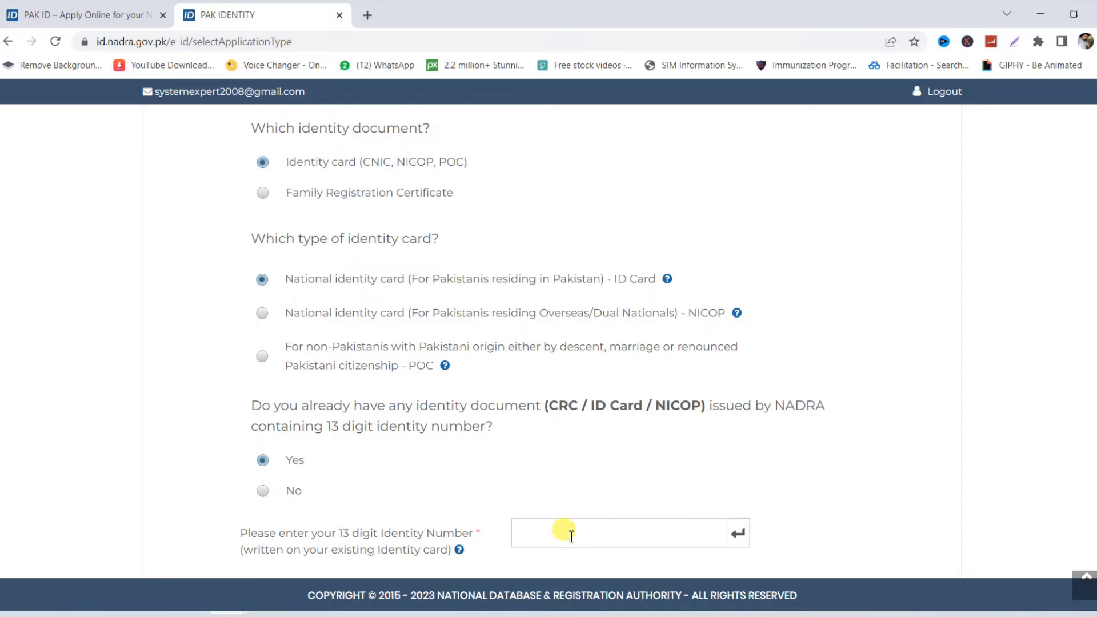
{"action": "scroll", "coordinate": [565, 531], "scroll_direction": "down", "scroll_amount": 1}
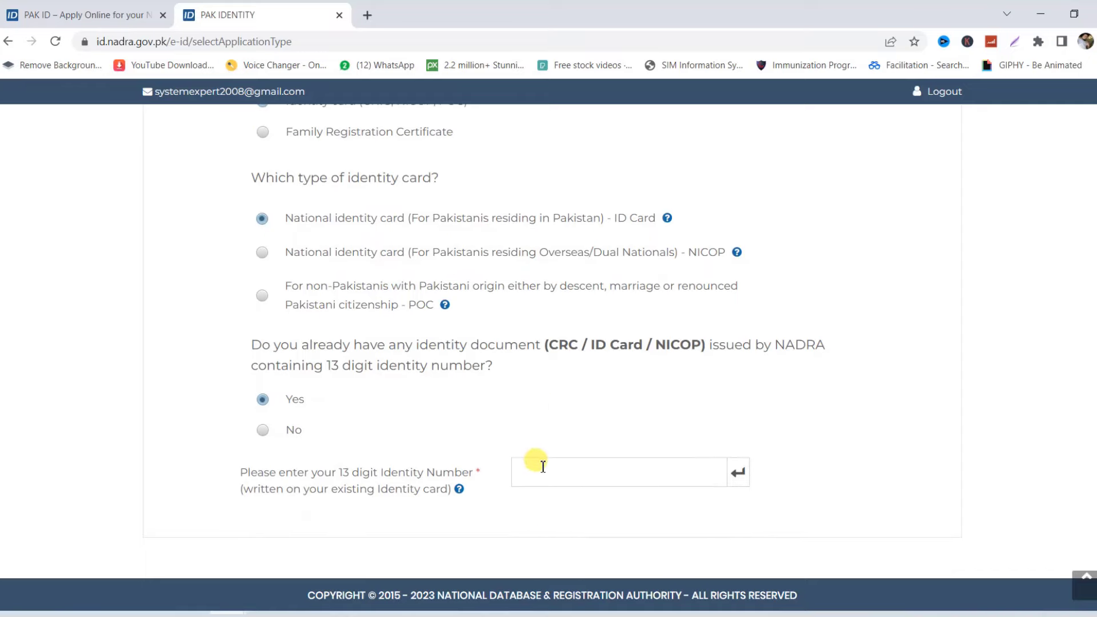
{"action": "left_click", "coordinate": [543, 466]}
{"action": "key", "text": "ctrl+v"}
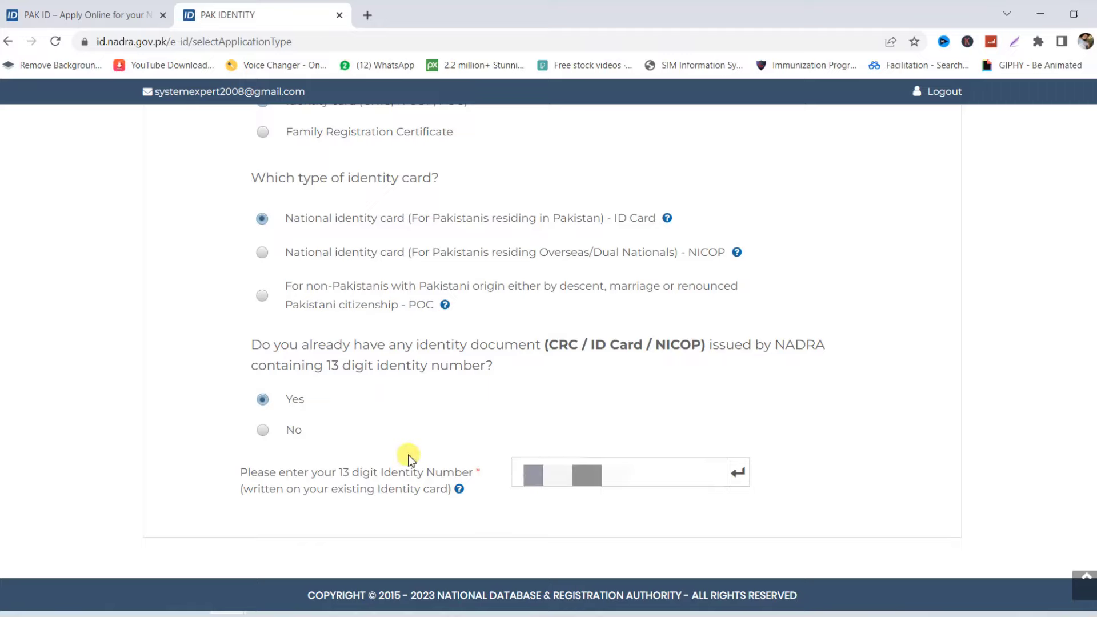
{"action": "left_click", "coordinate": [739, 475]}
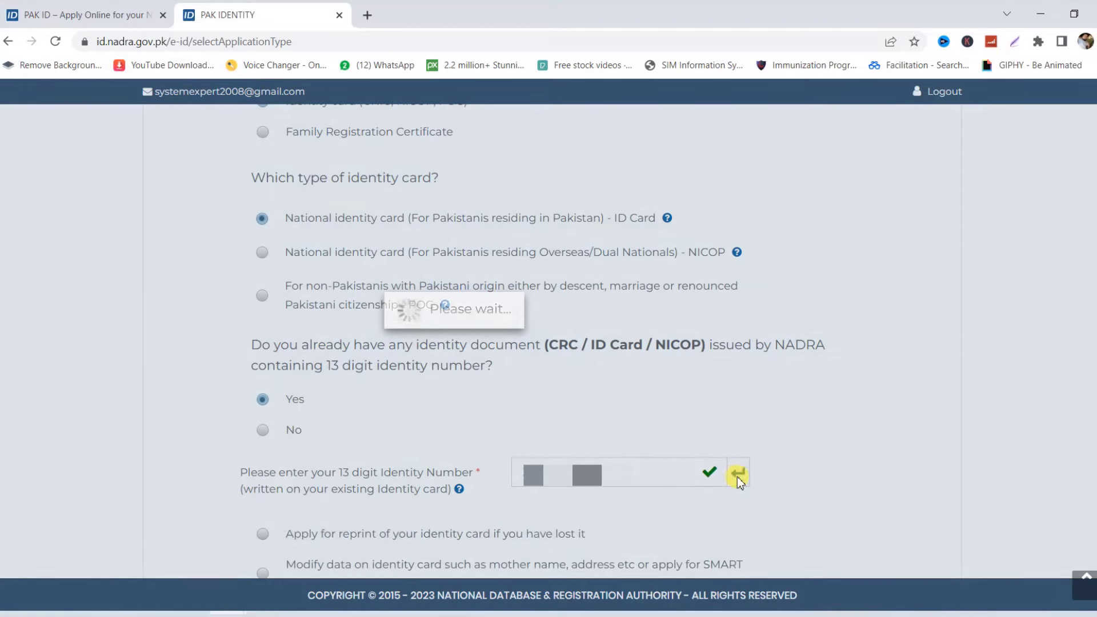
{"action": "scroll", "coordinate": [445, 489], "scroll_direction": "down", "scroll_amount": 1}
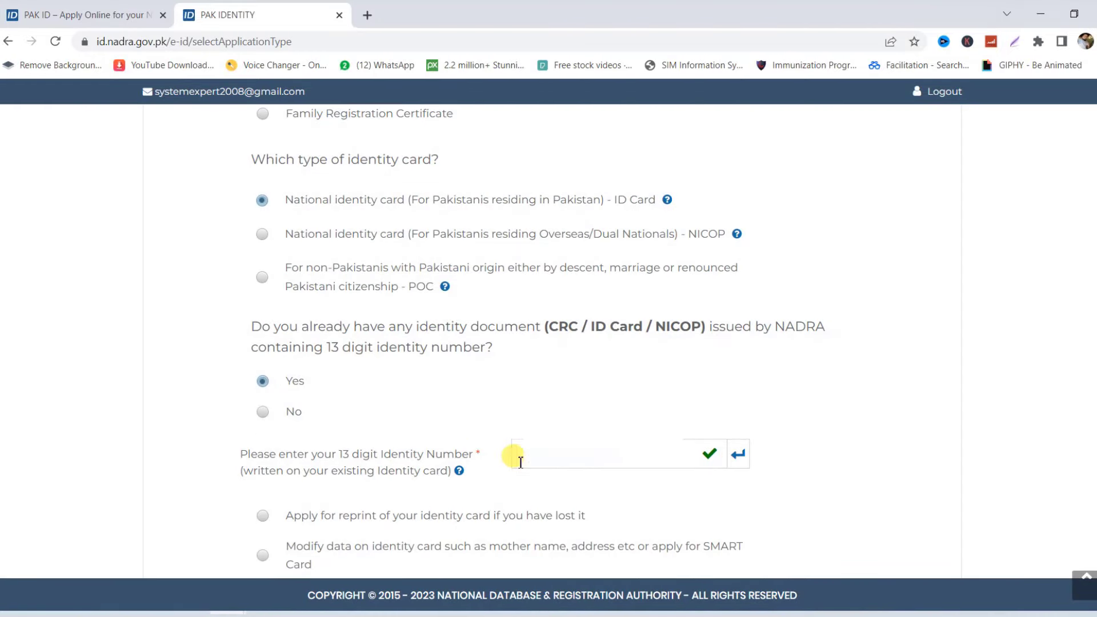
{"action": "scroll", "coordinate": [487, 450], "scroll_direction": "down", "scroll_amount": 1}
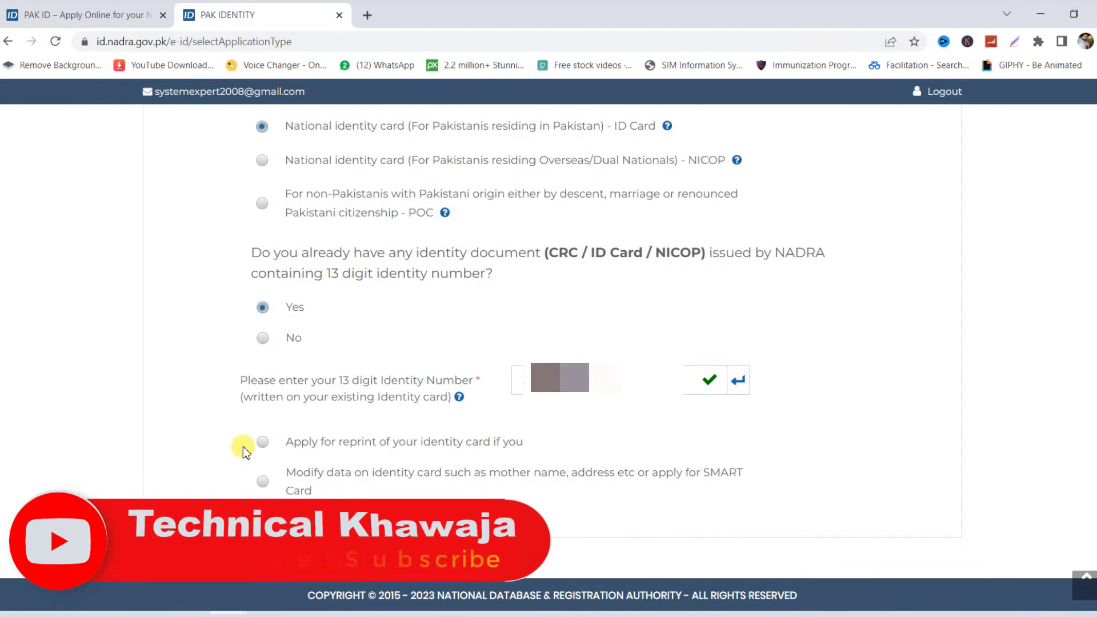
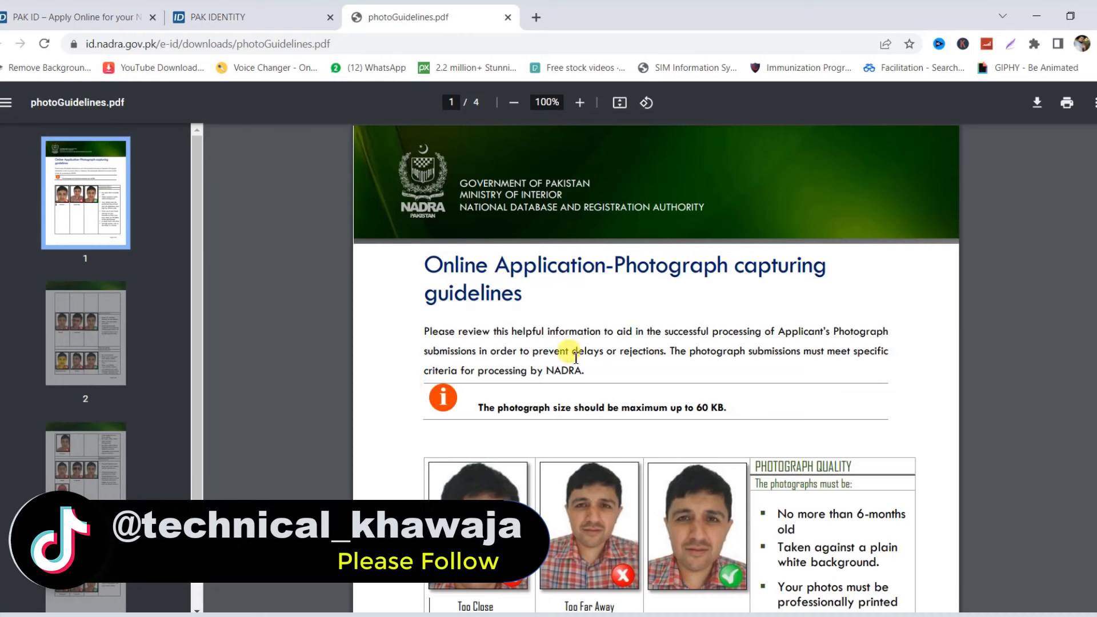
- Review the photograph capturing guidelines in photoGuidelines.pdf and return to the reprint application
{"action": "scroll", "coordinate": [571, 352], "scroll_direction": "down", "scroll_amount": 3}
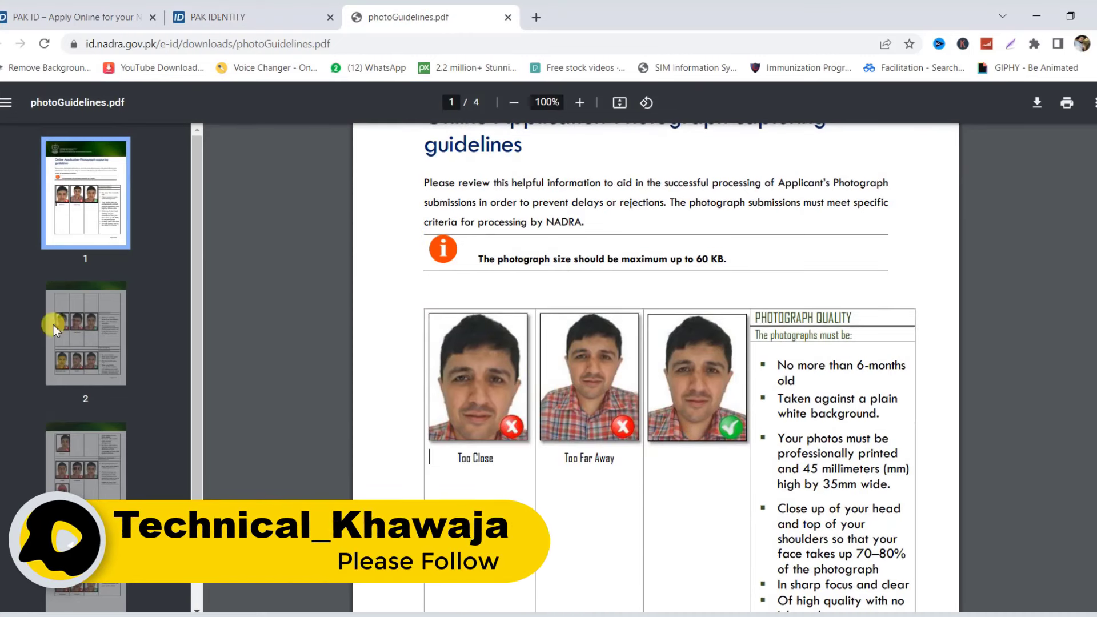
{"action": "scroll", "coordinate": [86, 358], "scroll_direction": "down", "scroll_amount": 2}
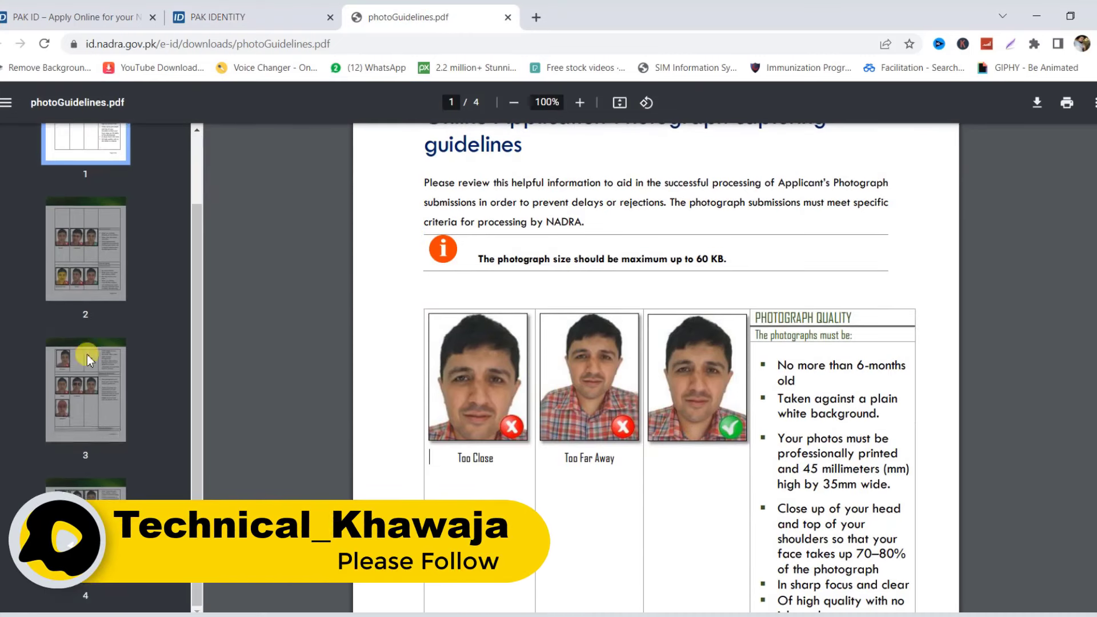
{"action": "left_click", "coordinate": [247, 15]}
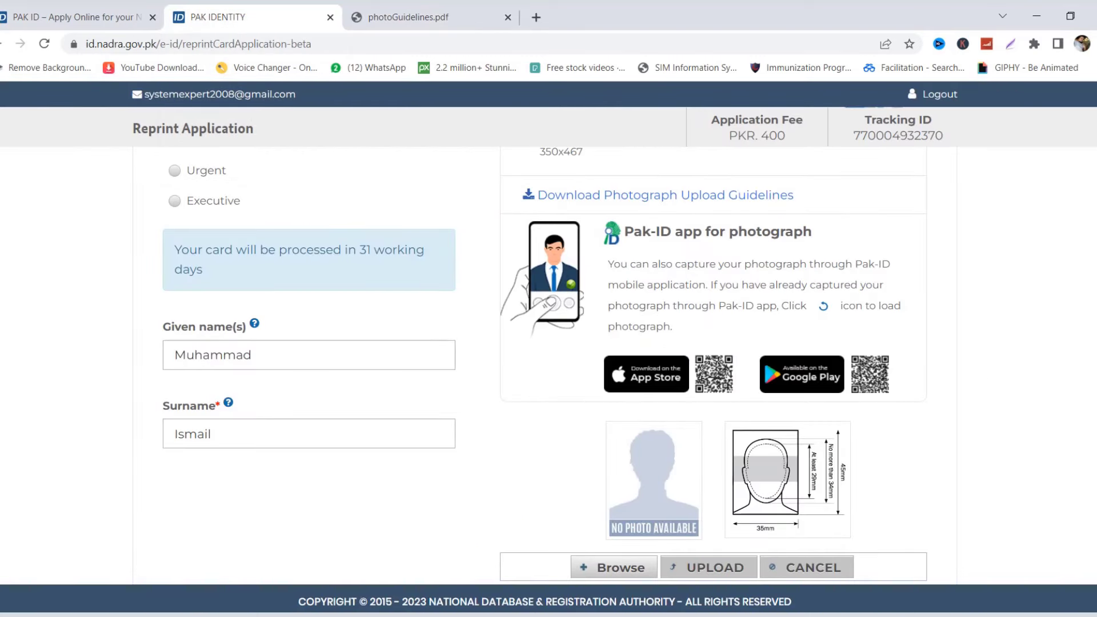
- Upload the applicant photo "WhatsApp Image 2023-03-08 at 18.18.55" from Downloads and save the application details
{"action": "left_click", "coordinate": [641, 569]}
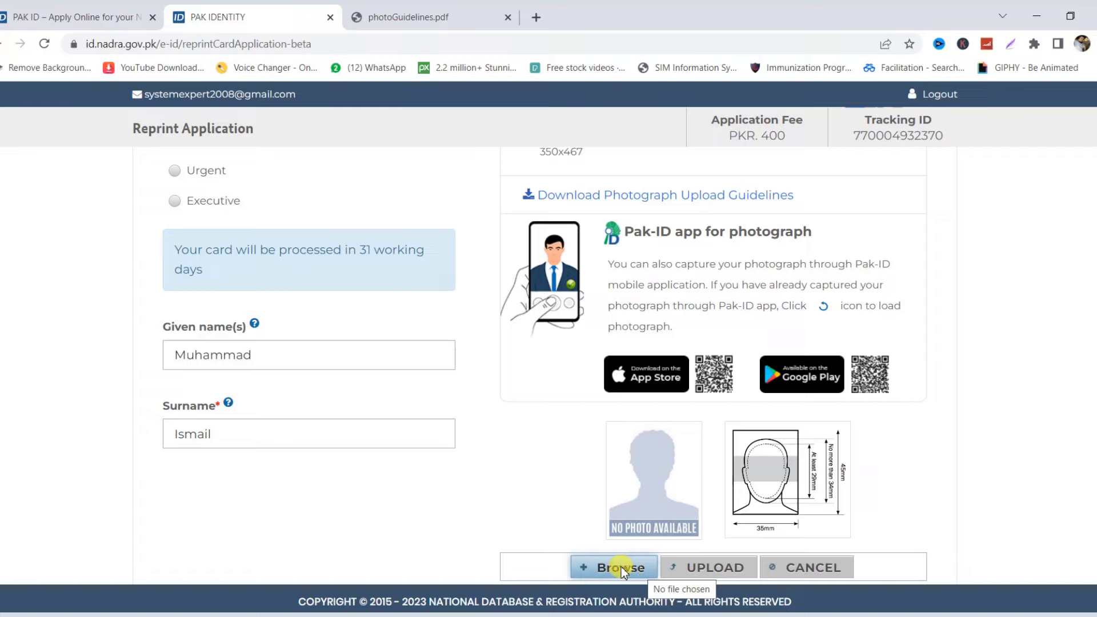
{"action": "scroll", "coordinate": [392, 360], "scroll_direction": "down", "scroll_amount": 5}
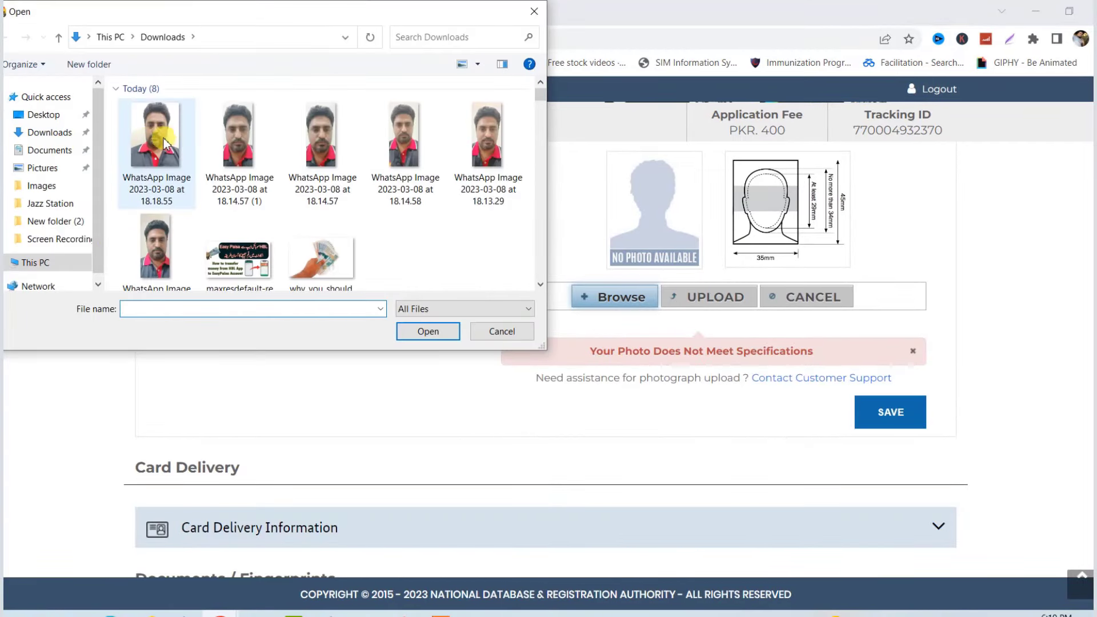
{"action": "left_click", "coordinate": [154, 171]}
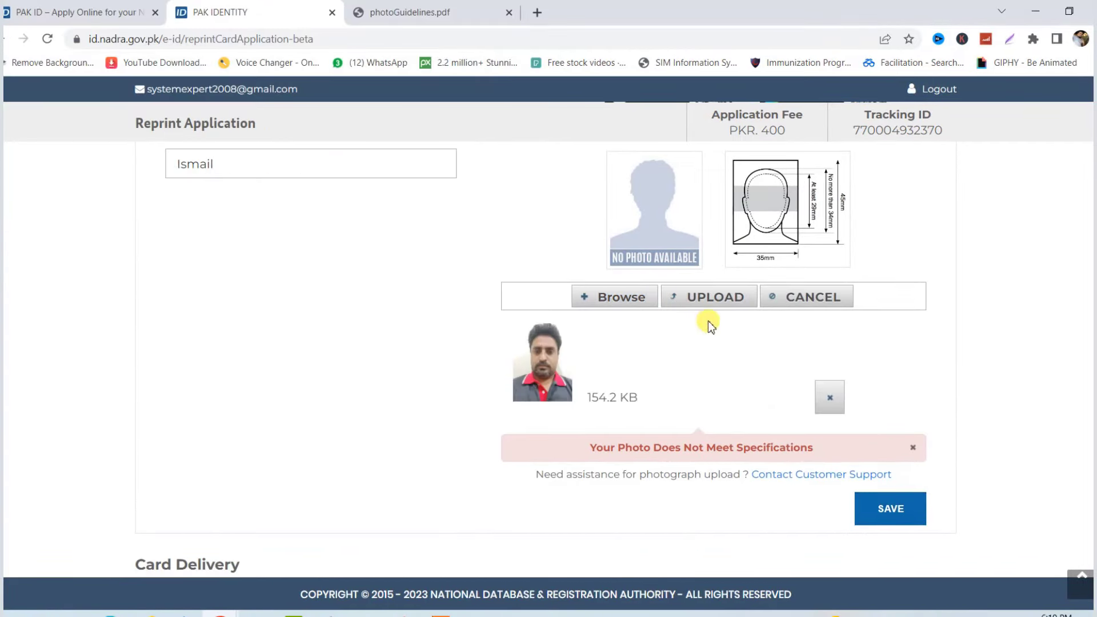
{"action": "left_click", "coordinate": [712, 295]}
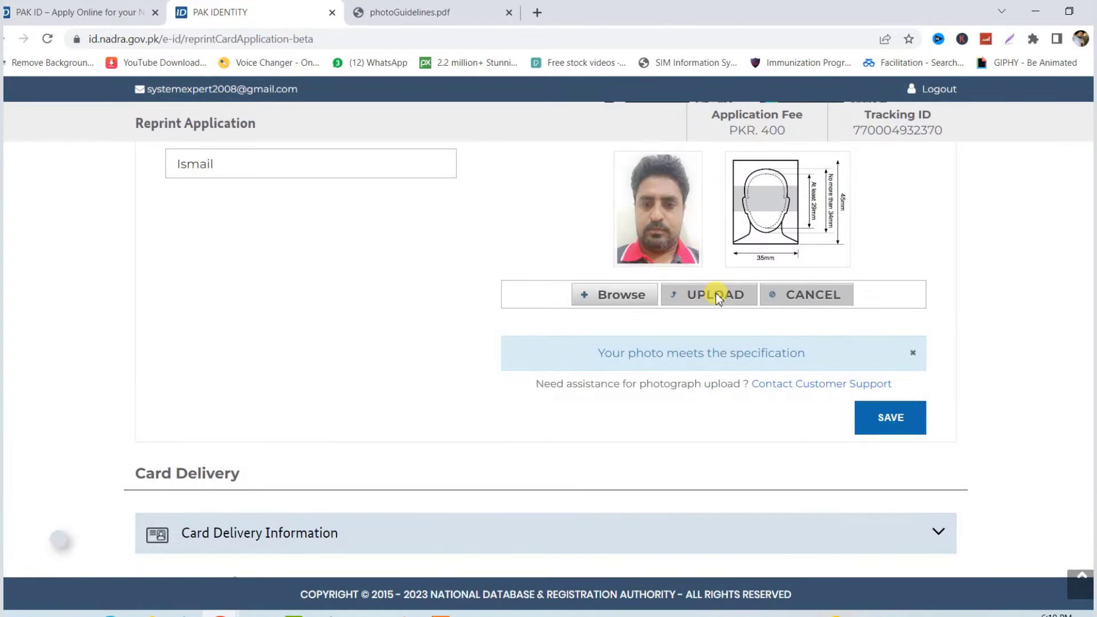
{"action": "left_click", "coordinate": [899, 424]}
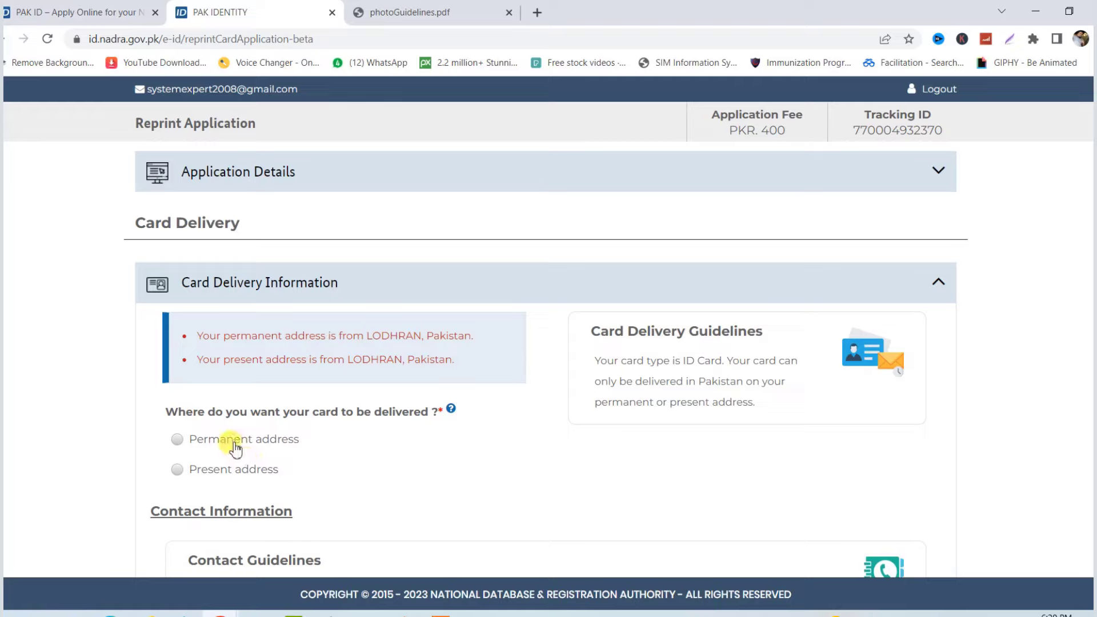
- Choose the permanent address for card delivery and read the delivery note shown for that choice
{"action": "left_click", "coordinate": [178, 441]}
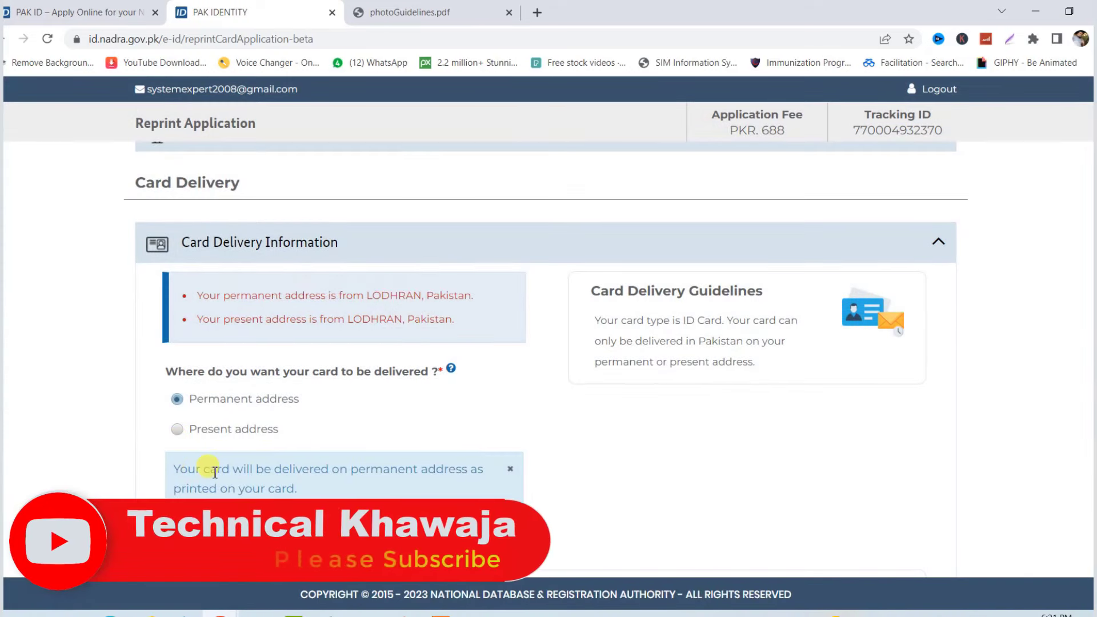
{"action": "left_click_drag", "start_coordinate": [174, 471], "coordinate": [477, 473]}
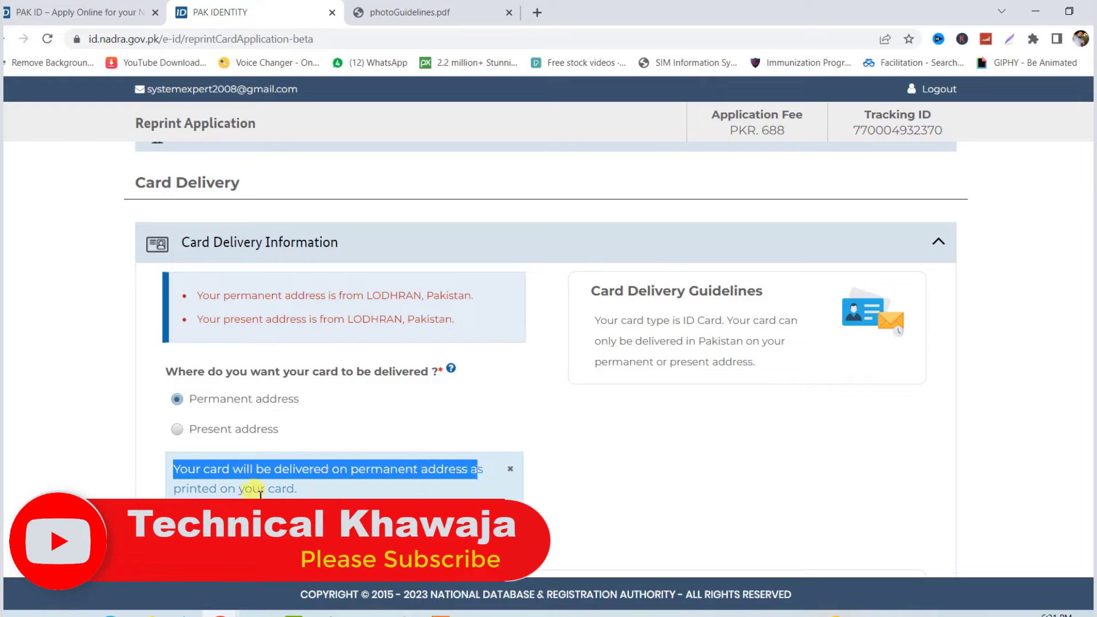
{"action": "left_click_drag", "start_coordinate": [185, 493], "coordinate": [507, 484]}
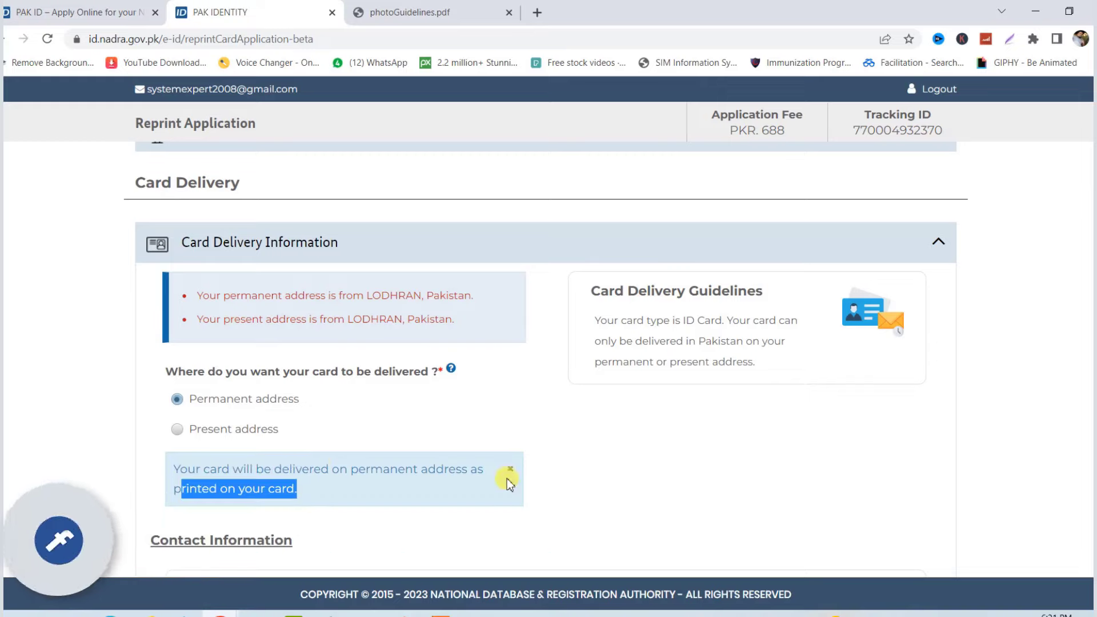
{"action": "left_click", "coordinate": [610, 459]}
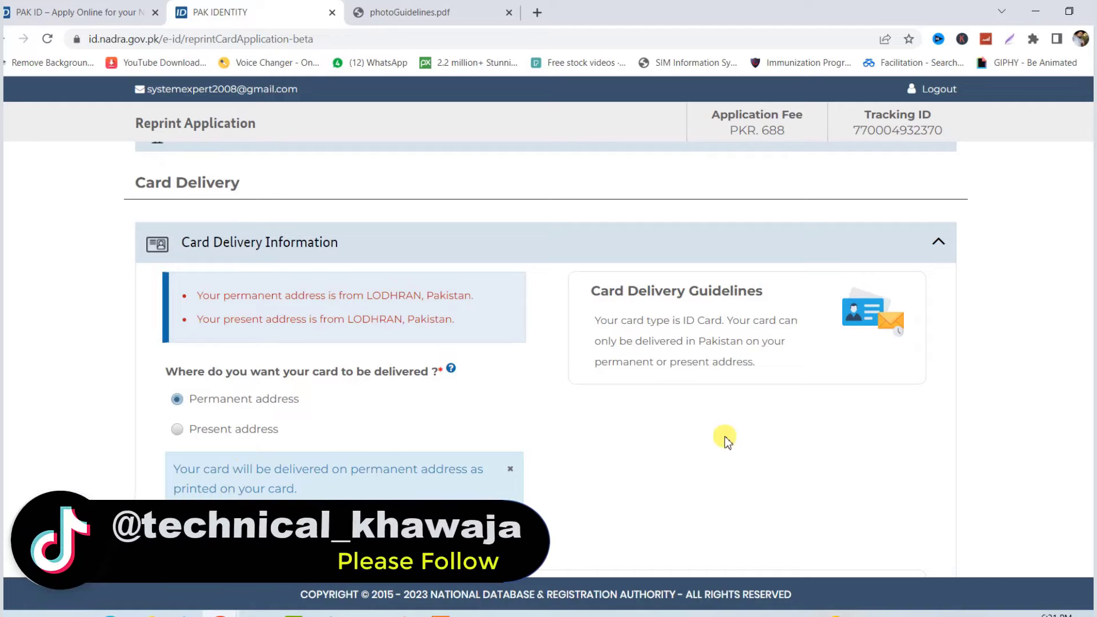
- Fill in the applicant's mobile number and email address under Contact Information and save the card delivery details
{"action": "scroll", "coordinate": [726, 437], "scroll_direction": "down", "scroll_amount": 6}
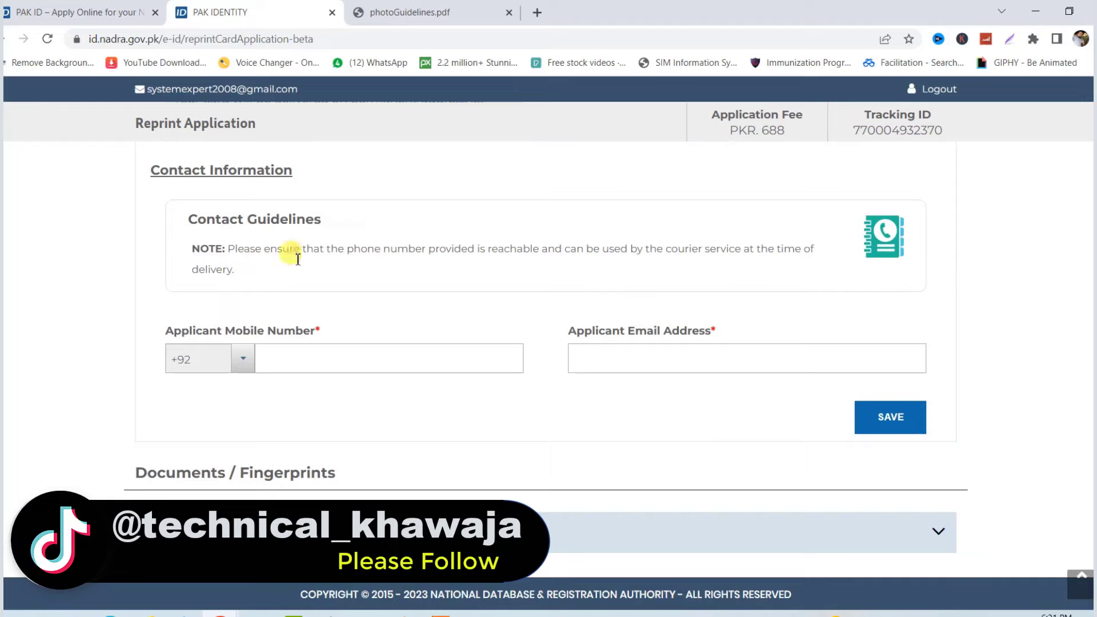
{"action": "left_click", "coordinate": [309, 358]}
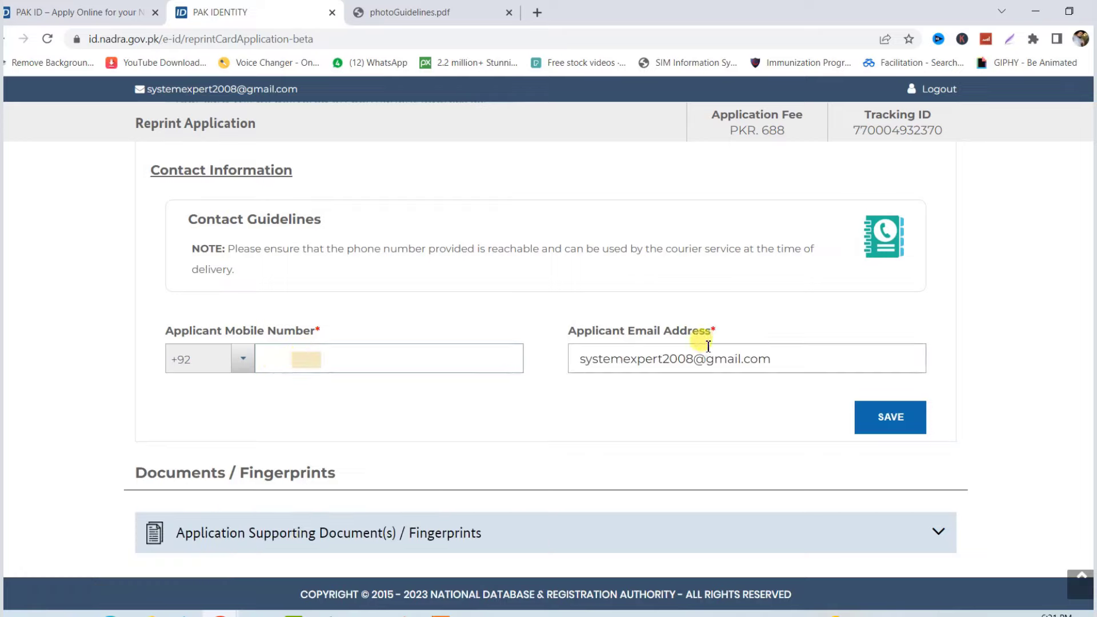
{"action": "left_click", "coordinate": [905, 420]}
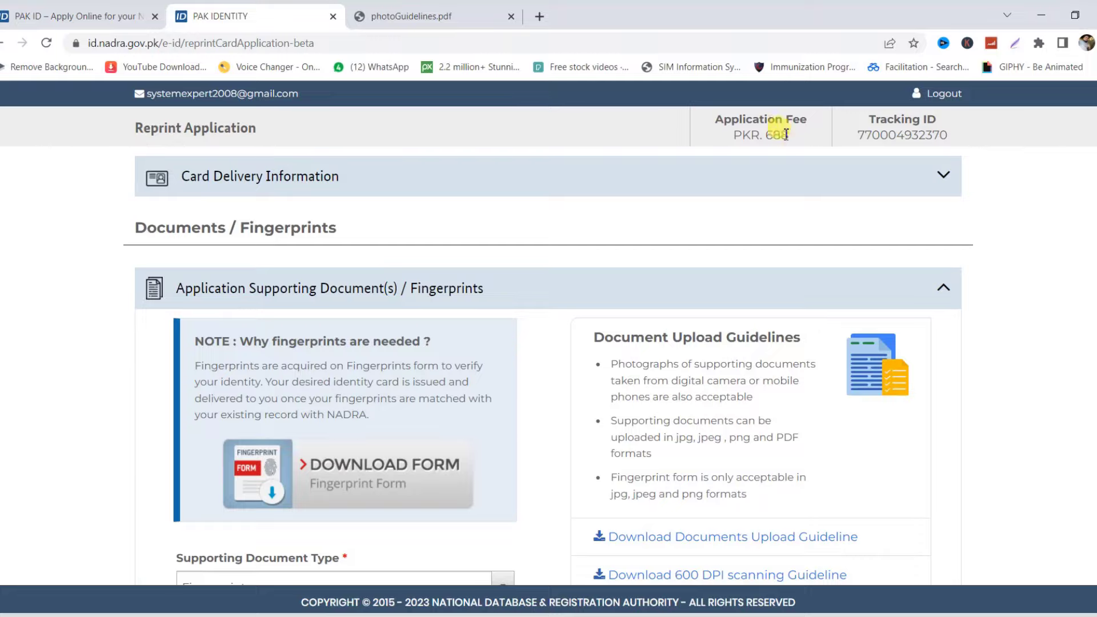
- Review the application fee, the supporting document types, the fingerprint form upload requirements and the Pak-ID app option for scanning fingerprints
{"action": "left_click_drag", "start_coordinate": [743, 129], "coordinate": [790, 139]}
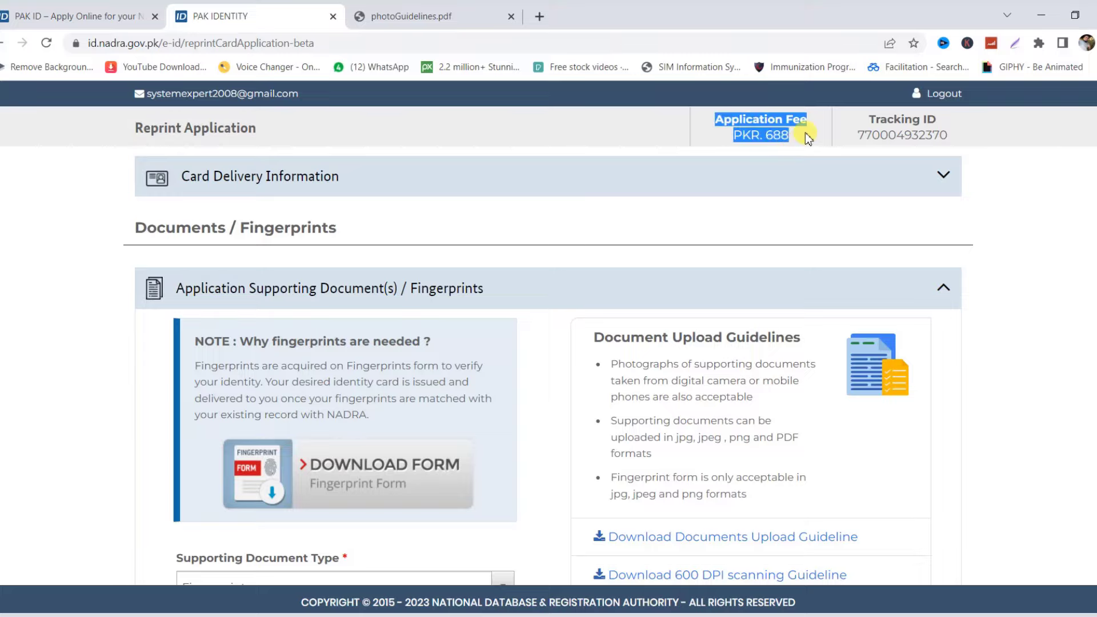
{"action": "left_click", "coordinate": [804, 132]}
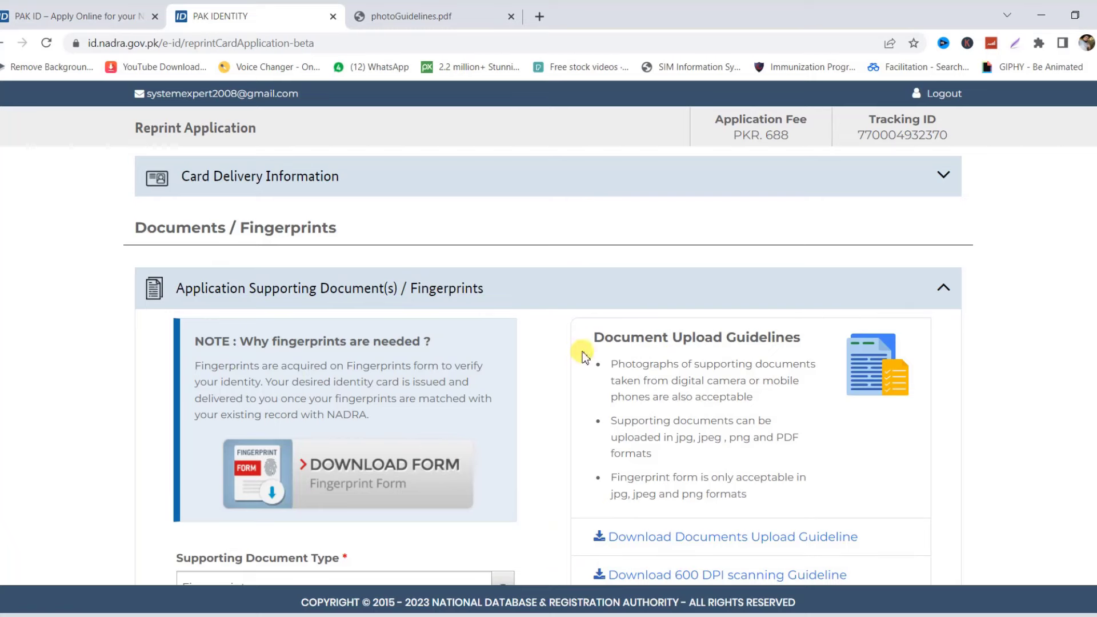
{"action": "scroll", "coordinate": [582, 355], "scroll_direction": "down", "scroll_amount": 5}
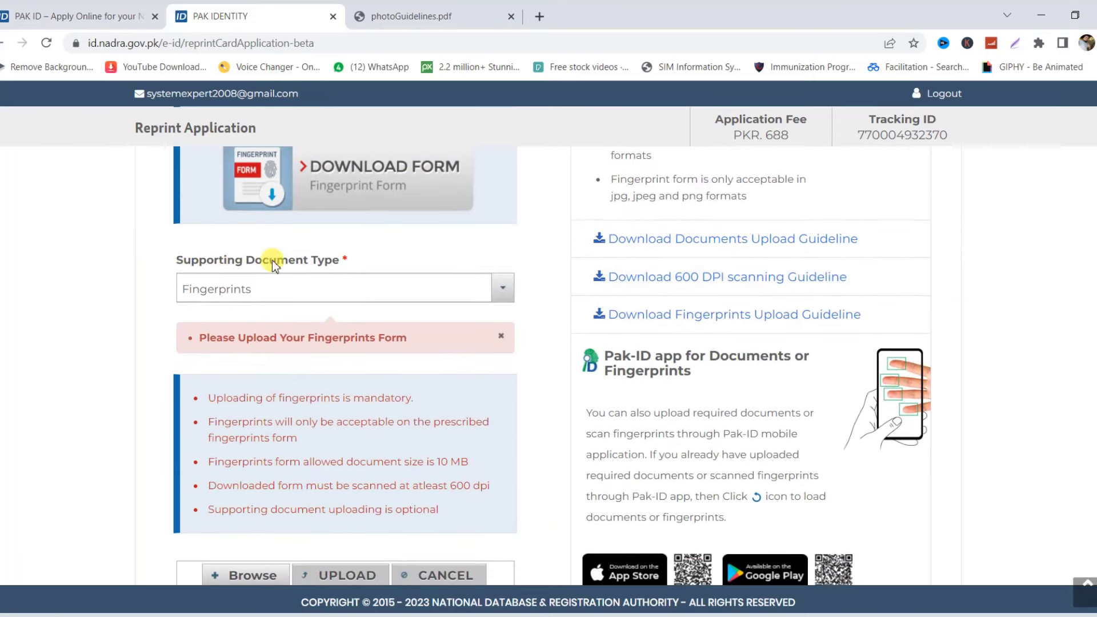
{"action": "left_click", "coordinate": [505, 292]}
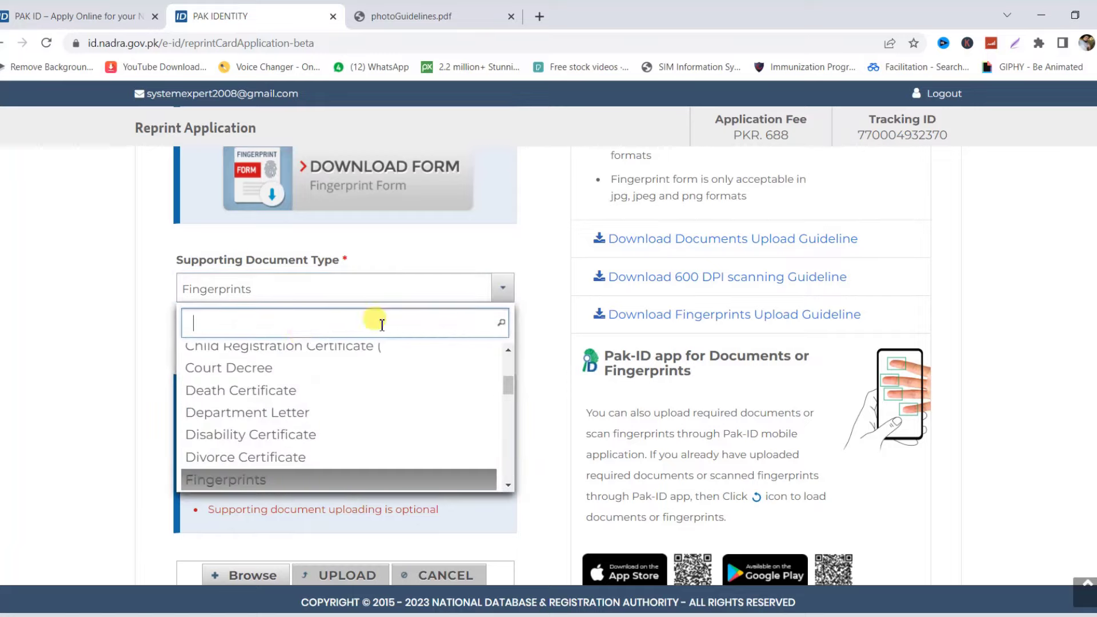
{"action": "scroll", "coordinate": [299, 395], "scroll_direction": "up", "scroll_amount": 2}
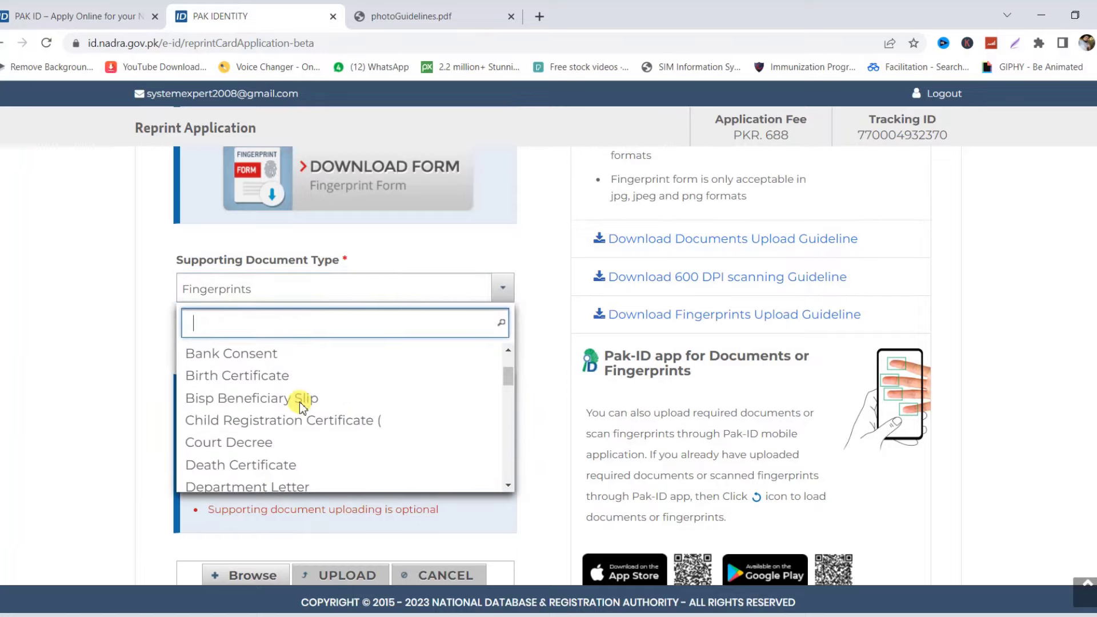
{"action": "left_click", "coordinate": [445, 248]}
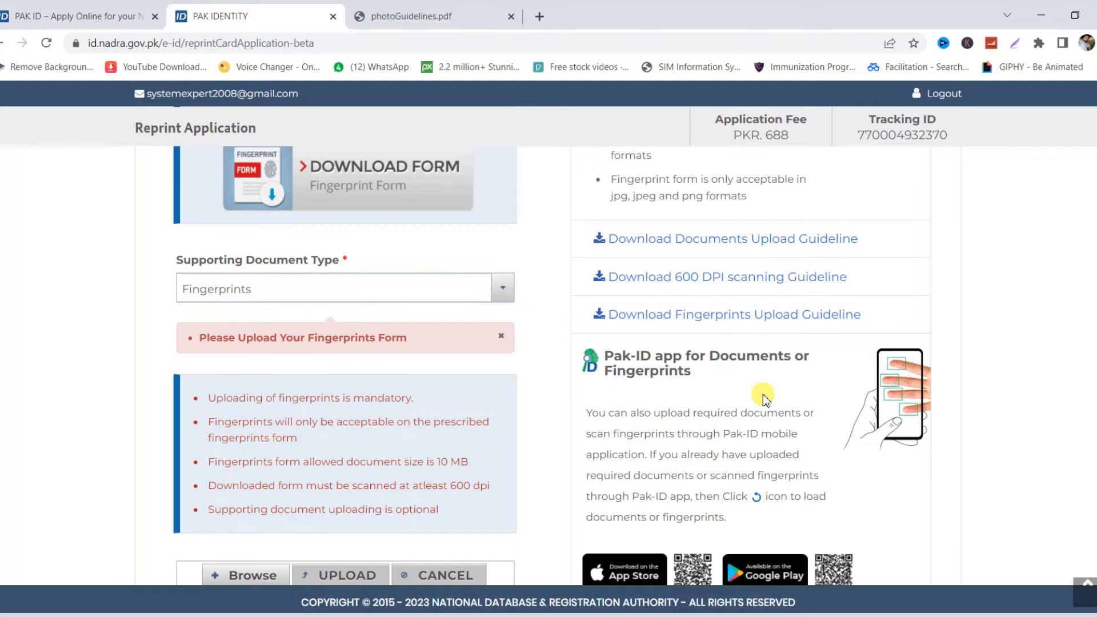
{"action": "scroll", "coordinate": [763, 398], "scroll_direction": "down", "scroll_amount": 3}
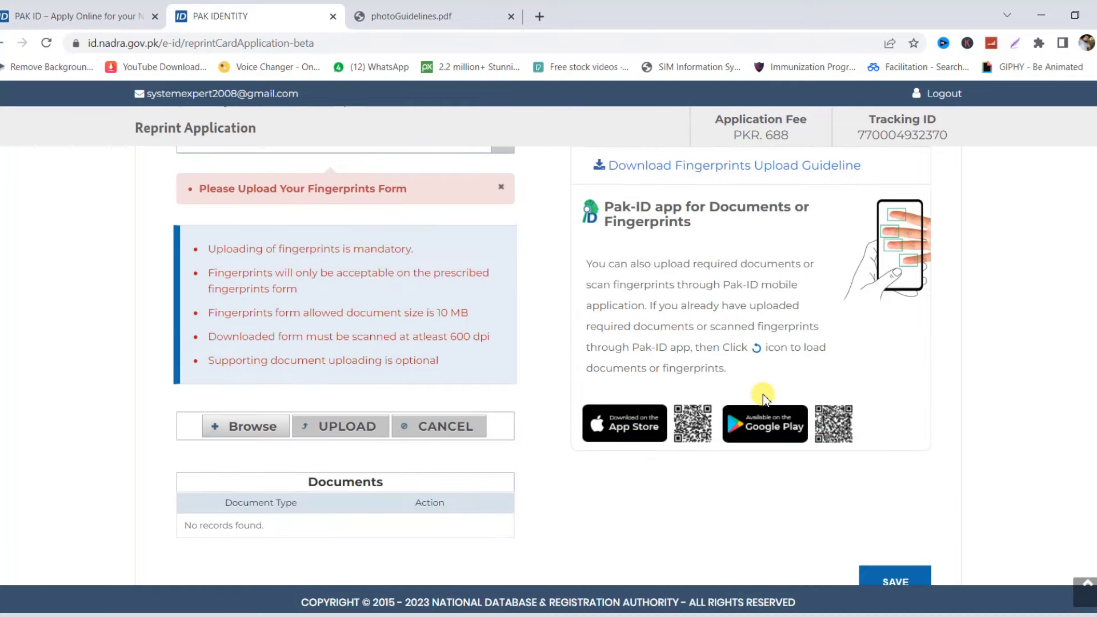
{"action": "scroll", "coordinate": [743, 343], "scroll_direction": "up", "scroll_amount": 3}
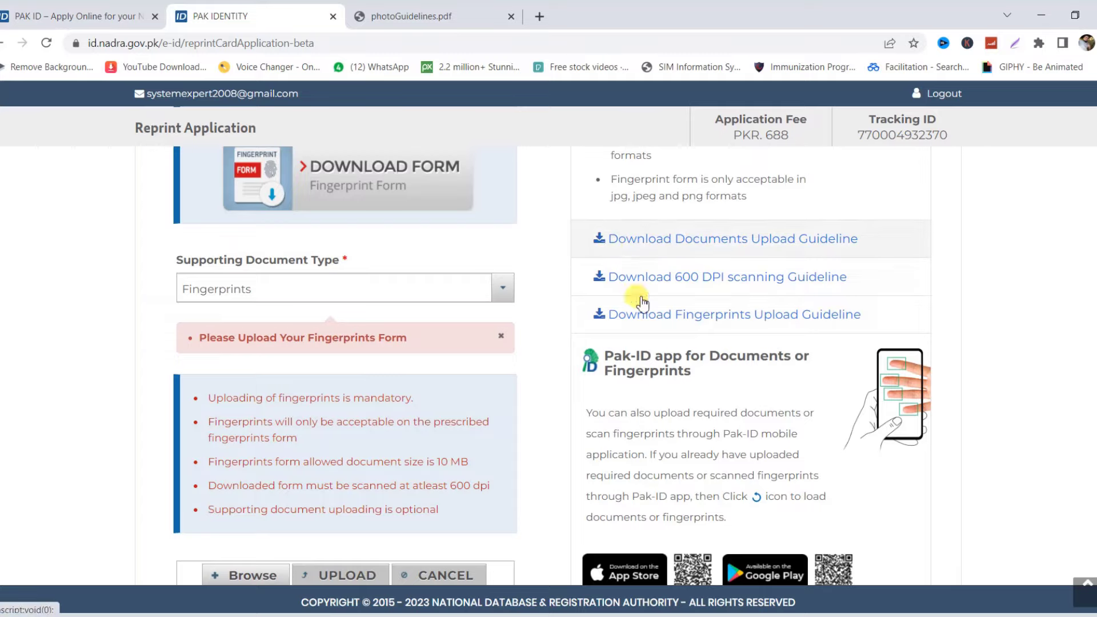
{"action": "scroll", "coordinate": [693, 458], "scroll_direction": "down", "scroll_amount": 6}
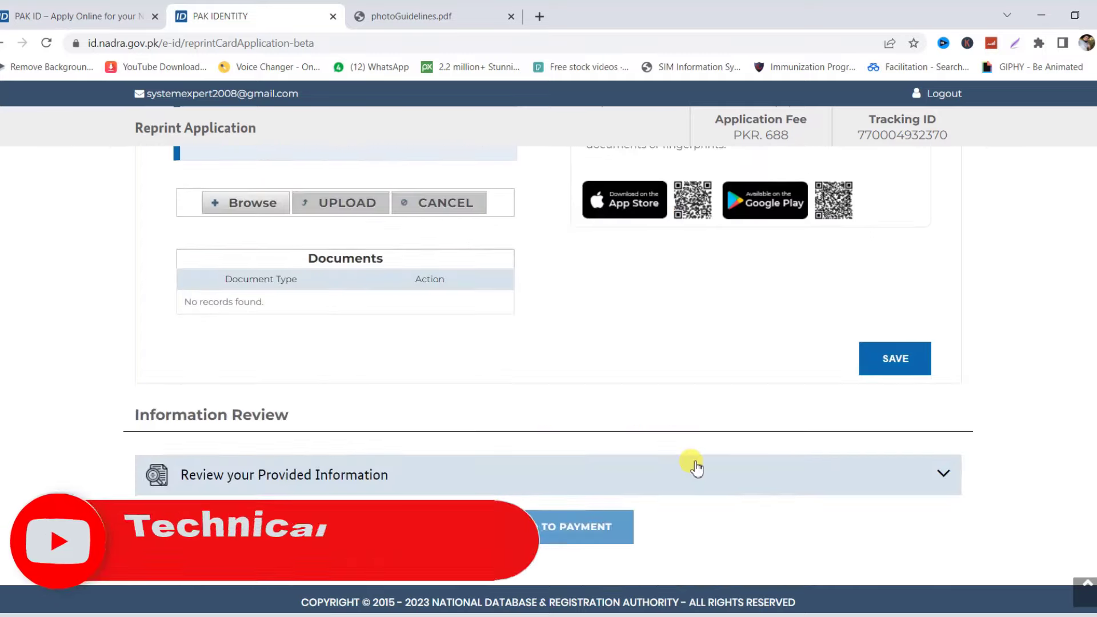
{"action": "scroll", "coordinate": [674, 456], "scroll_direction": "up", "scroll_amount": 3}
{"action": "scroll", "coordinate": [674, 457], "scroll_direction": "up", "scroll_amount": 1}
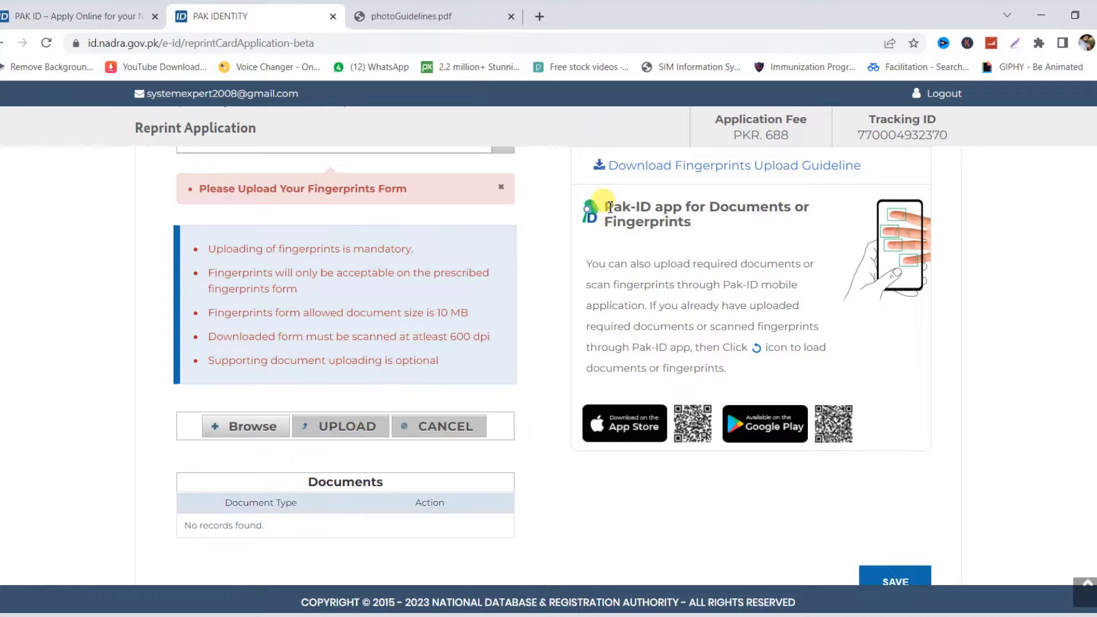
{"action": "left_click_drag", "start_coordinate": [608, 206], "coordinate": [765, 223]}
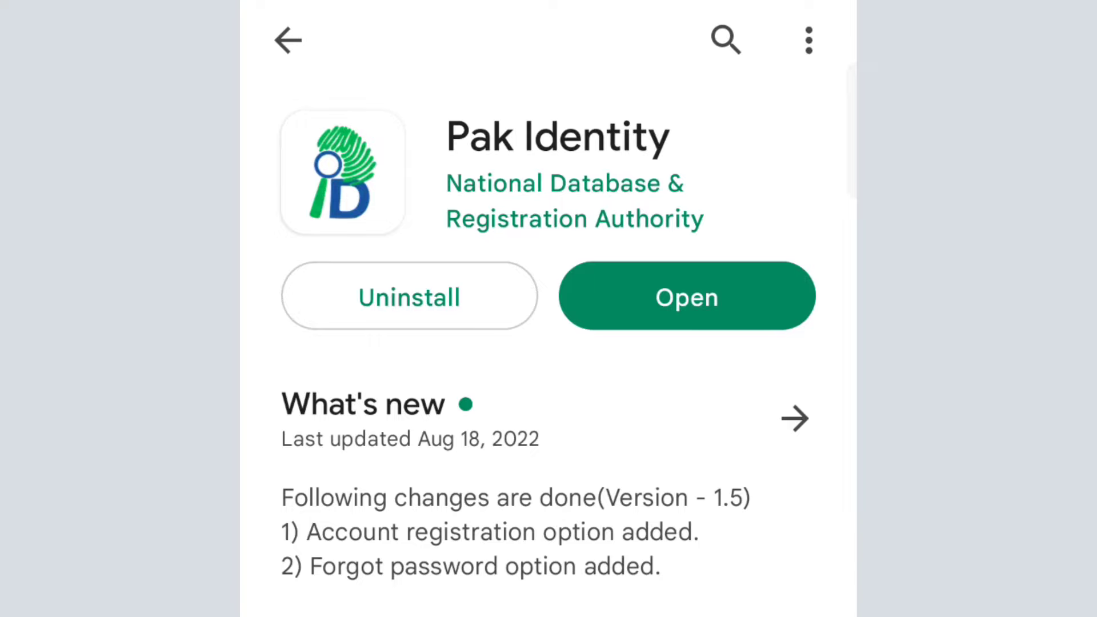
- Open the Pak Identity mobile app and sign in with the account email and password
{"action": "left_click", "coordinate": [690, 298]}
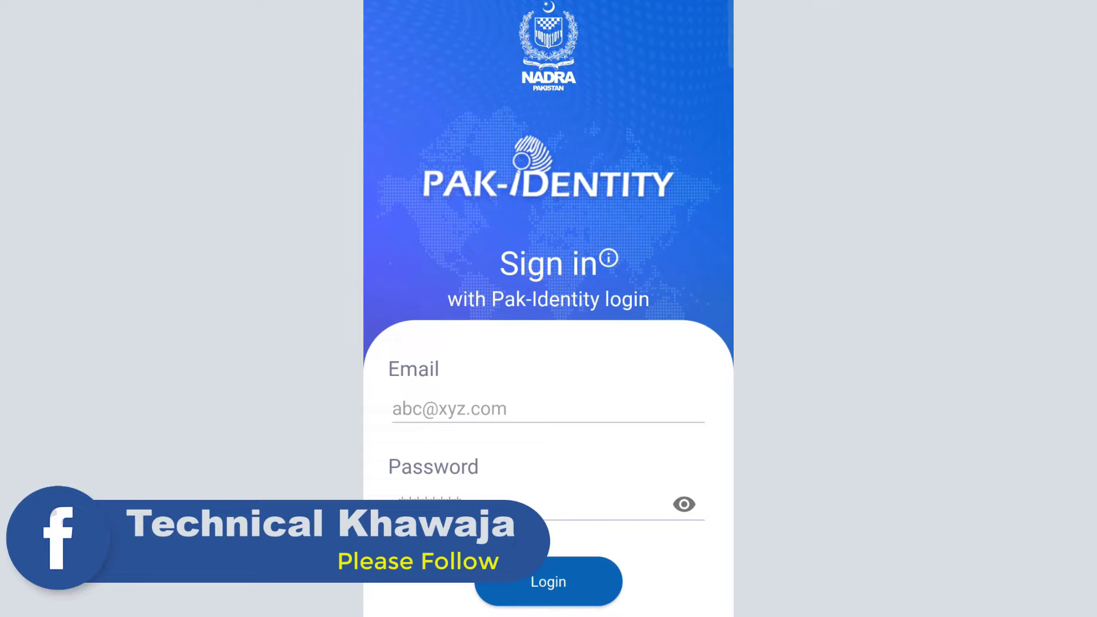
{"action": "left_click", "coordinate": [460, 502]}
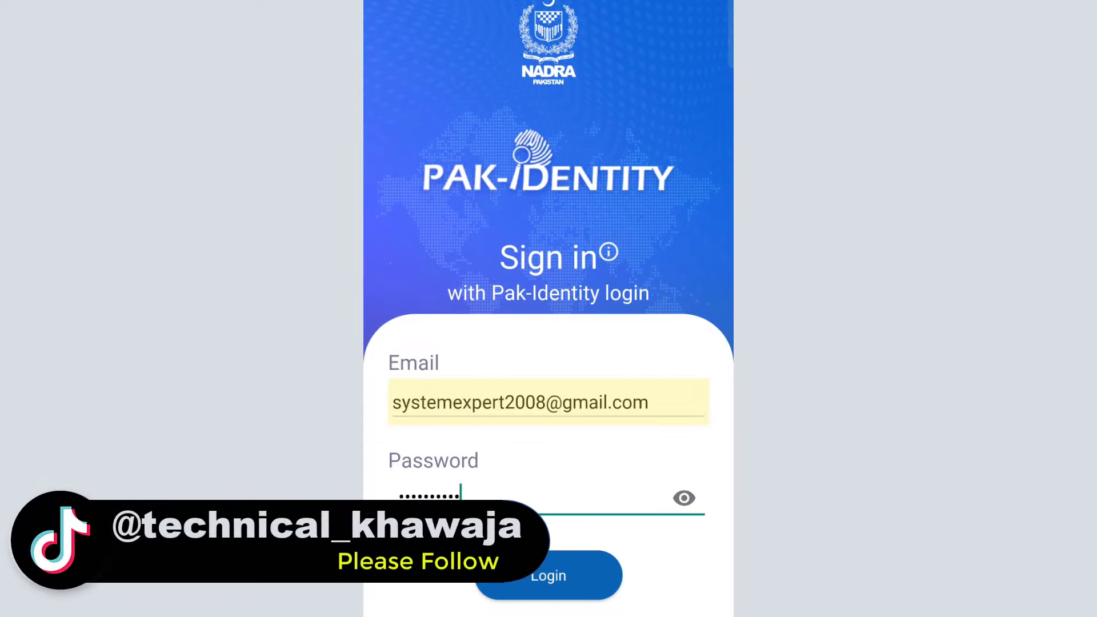
{"action": "left_click", "coordinate": [549, 576]}
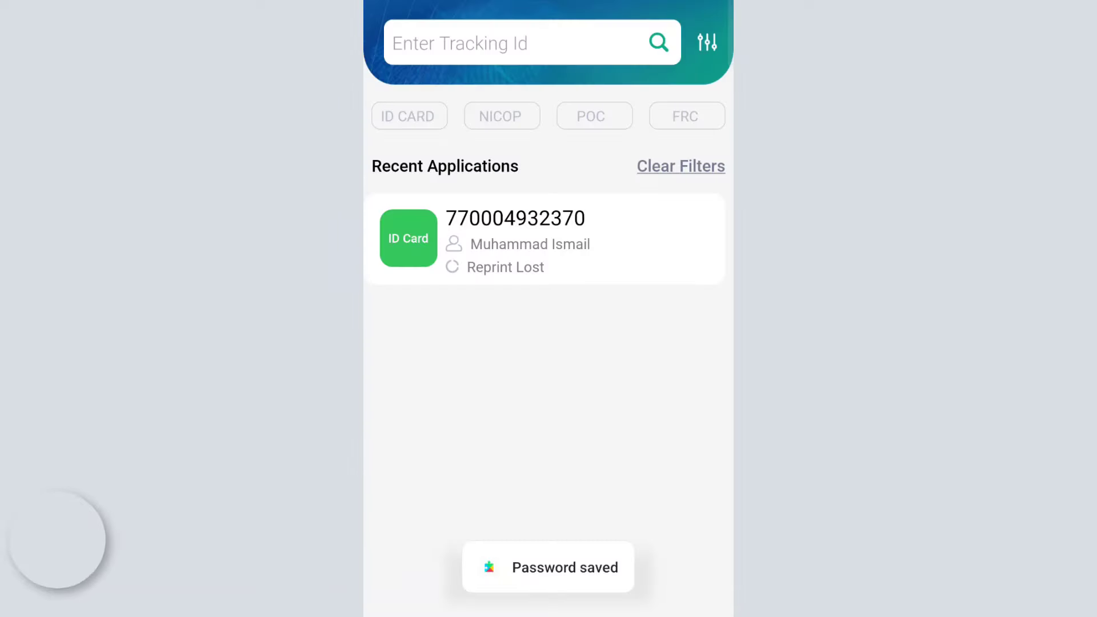